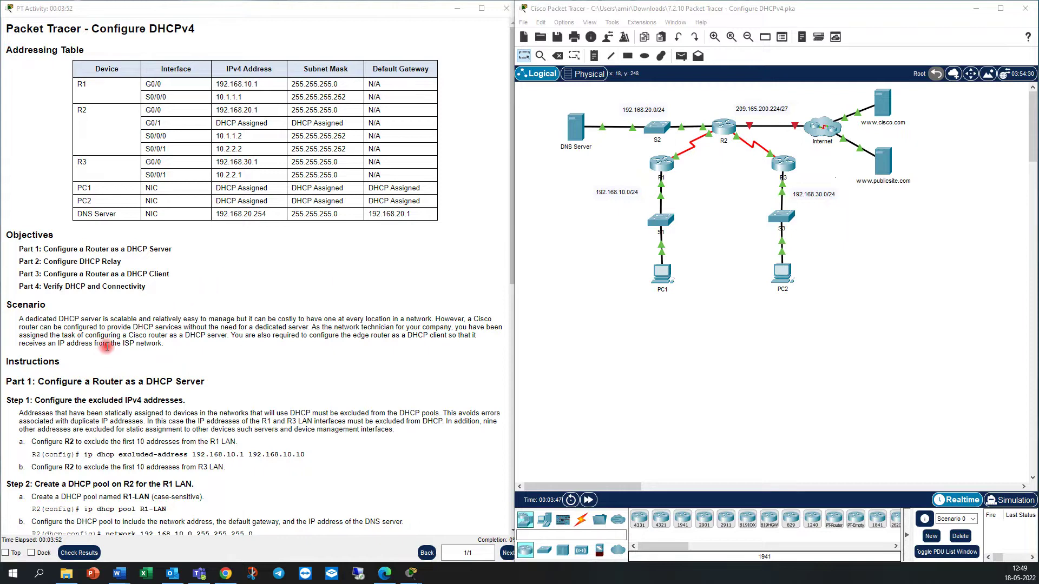
Step: Open router R2's command line and enter global configuration mode from privileged mode
{"action": "scroll", "coordinate": [98, 351], "scroll_direction": "down", "scroll_amount": 3}
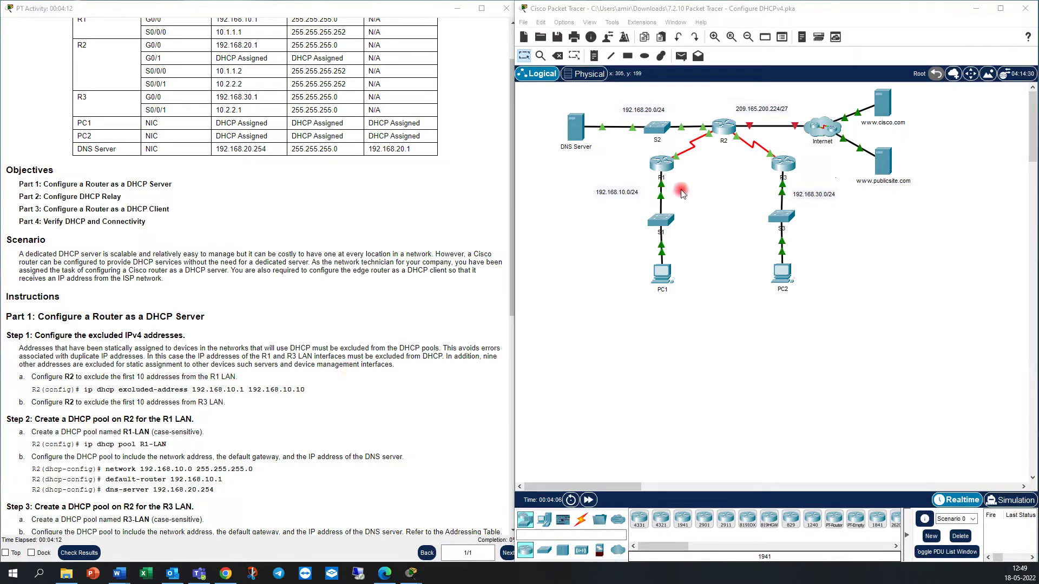
{"action": "left_click", "coordinate": [720, 131]}
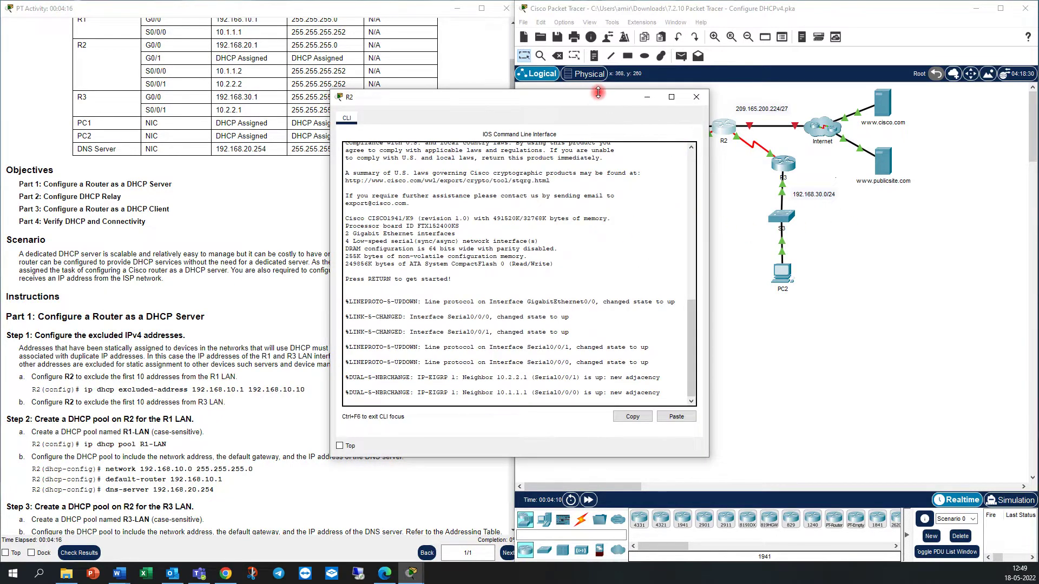
{"action": "left_click_drag", "start_coordinate": [583, 98], "coordinate": [517, 96]}
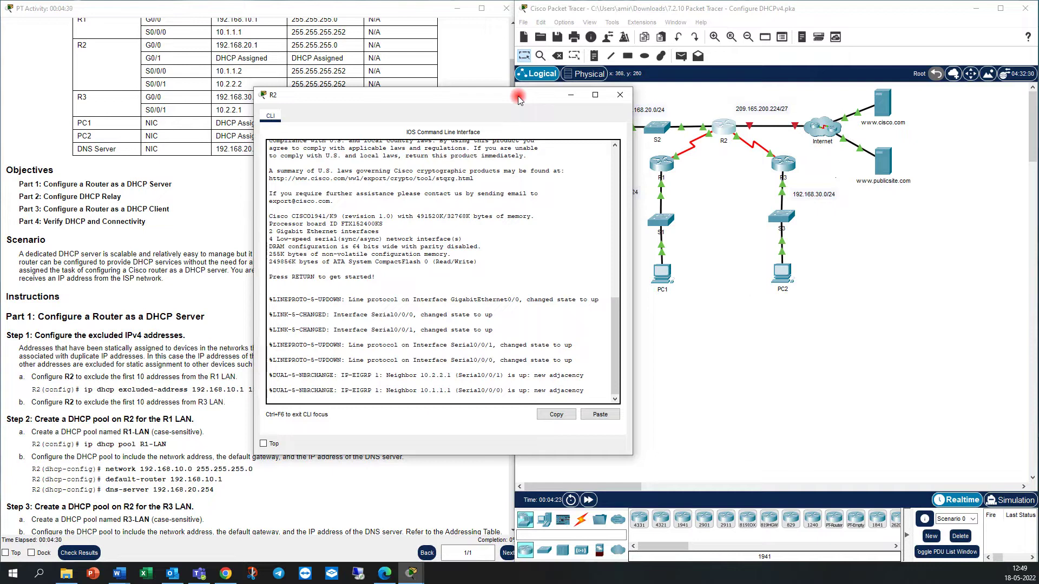
{"action": "key", "text": "Return"}
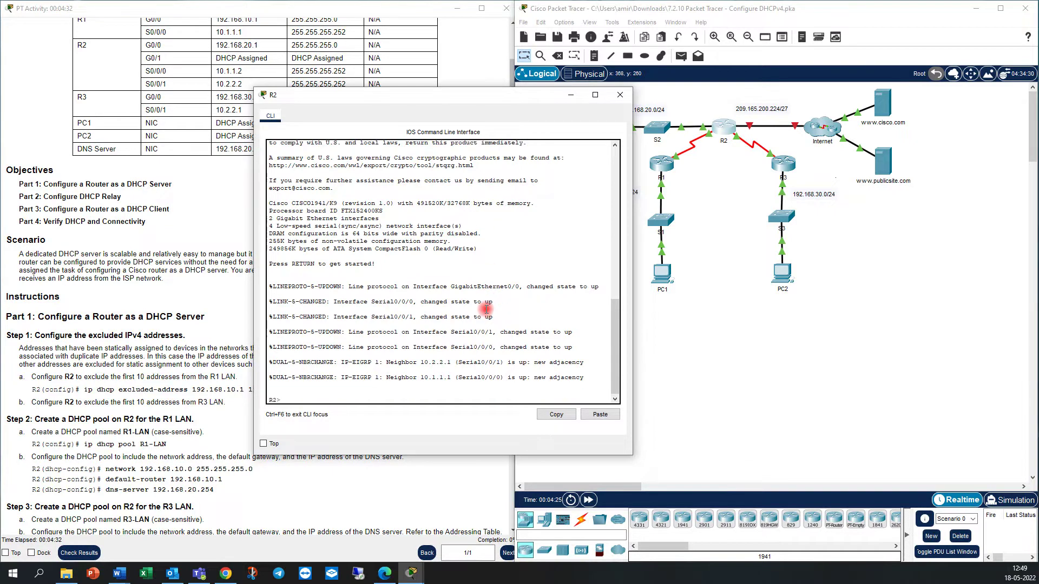
{"action": "type", "text": "en"}
{"action": "key", "text": "Return"}
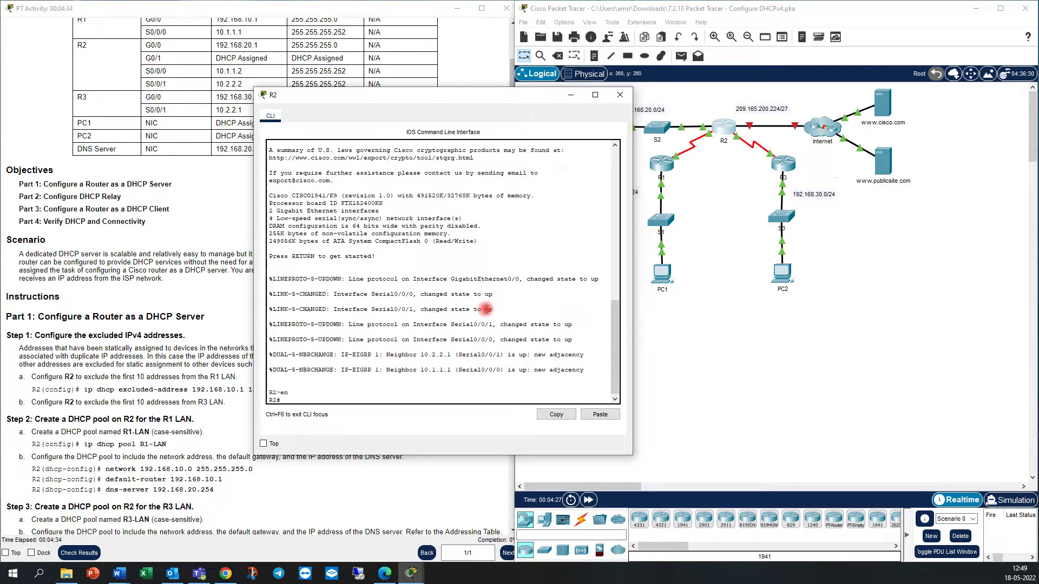
{"action": "type", "text": "conf t"}
{"action": "key", "text": "Return"}
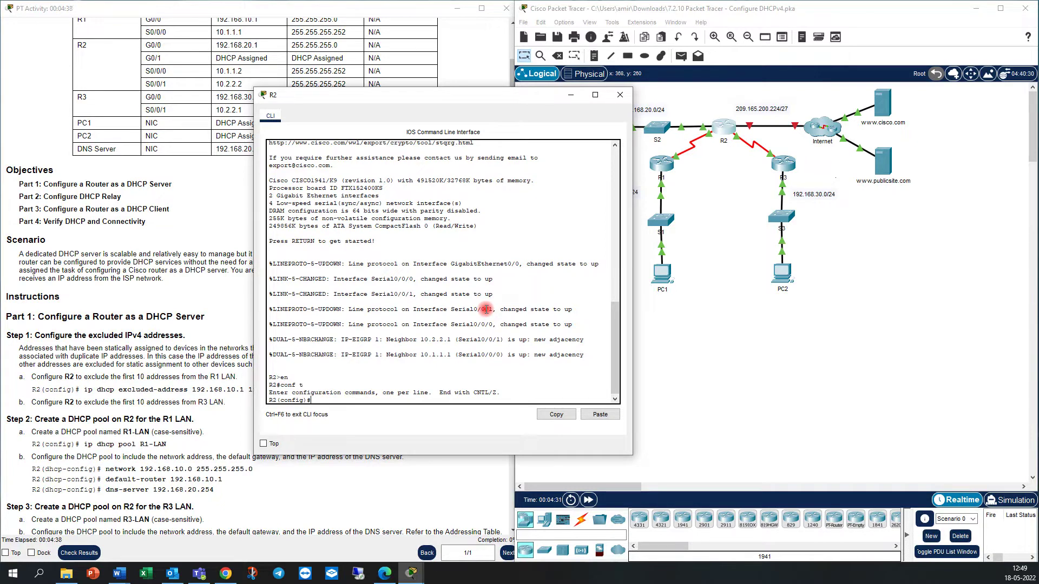
Step: Exclude the addresses 192.168.10.1 to 192.168.10.10 from DHCP on R2
{"action": "type", "text": "ip dh"}
{"action": "key", "text": "Tab"}
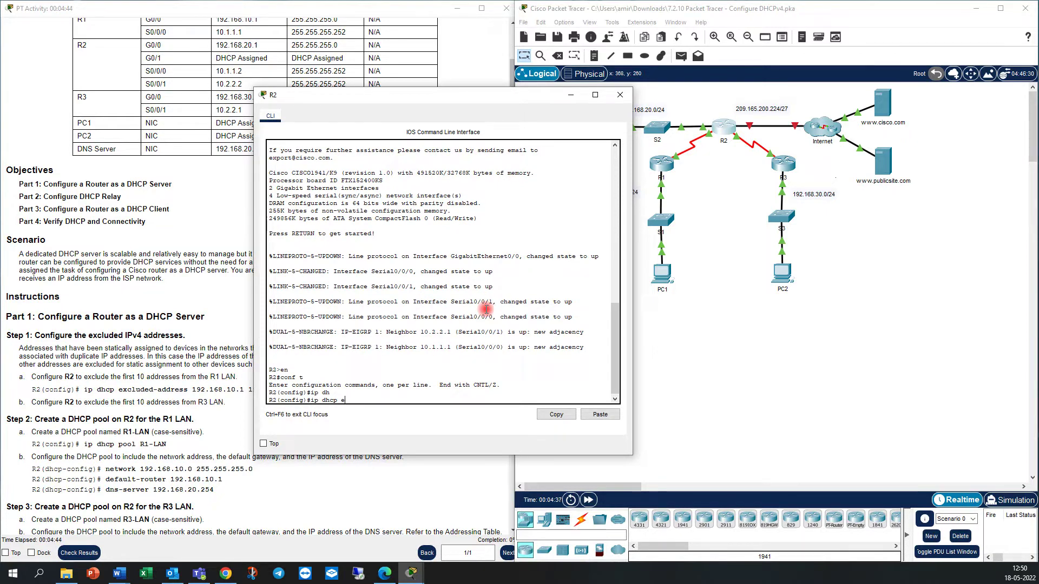
{"action": "type", "text": "exc"}
{"action": "key", "text": "Tab"}
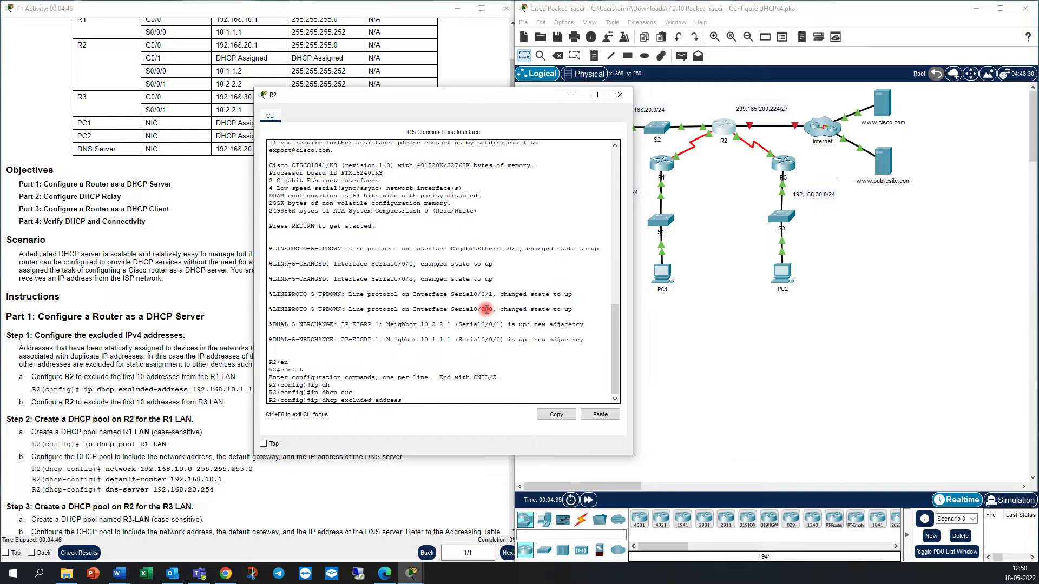
{"action": "type", "text": "192.168.10."}
{"action": "mouse_move", "coordinate": [403, 100]}
{"action": "left_mouse_down"}
{"action": "mouse_move", "coordinate": [676, 120]}
{"action": "mouse_move", "coordinate": [341, 116]}
{"action": "mouse_move", "coordinate": [399, 98]}
{"action": "left_mouse_up"}
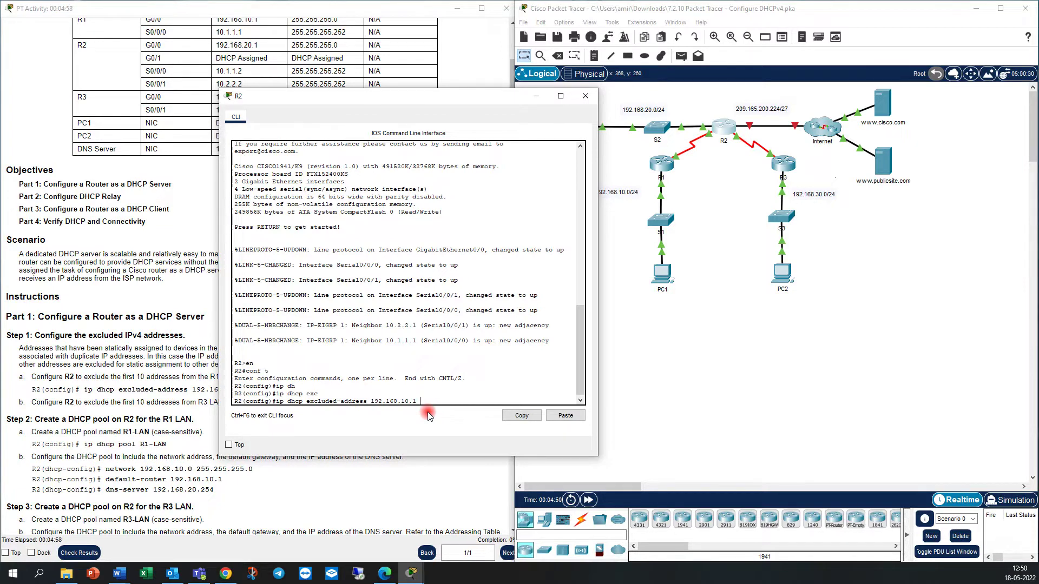
{"action": "type", "text": "192.168.10.10"}
{"action": "key", "text": "Return"}
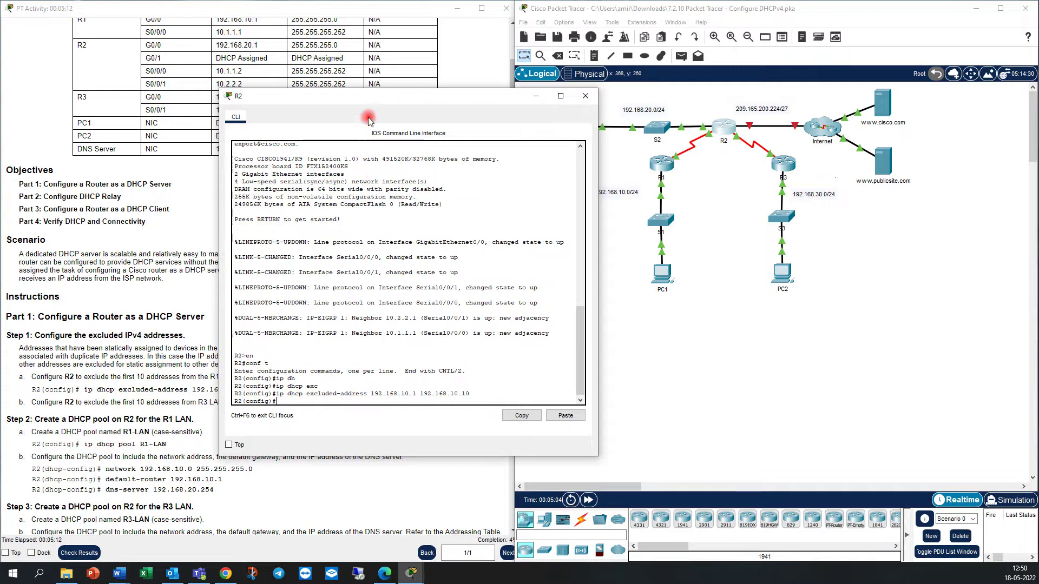
Step: Exclude the addresses 192.168.30.1 to 192.168.30.10 from DHCP on R2 by reusing the previous exclusion command
{"action": "left_click_drag", "start_coordinate": [403, 97], "coordinate": [465, 71]}
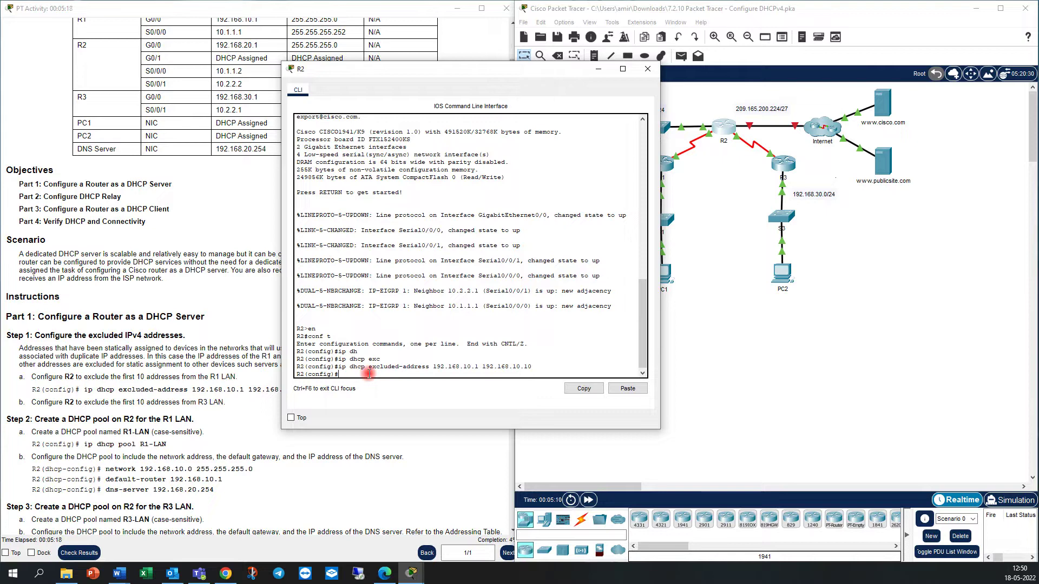
{"action": "key", "text": "Up"}
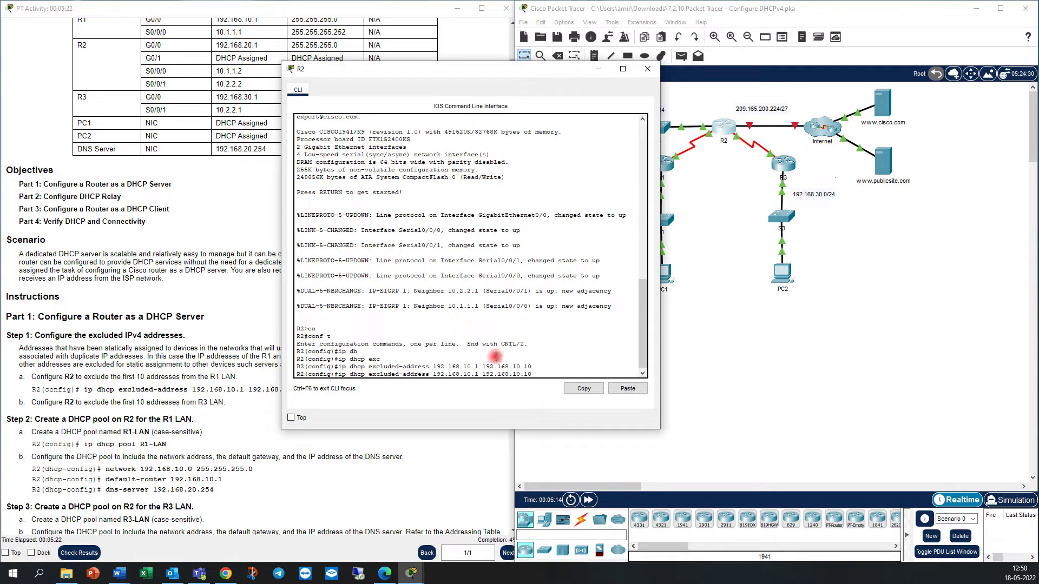
{"action": "key", "text": "Left"}
{"action": "key", "text": "Left"}
{"action": "key", "text": "Left"}
{"action": "key", "text": "BackSpace"}
{"action": "type", "text": "3"}
{"action": "key", "text": "Right"}
{"action": "key", "text": "Right"}
{"action": "key", "text": "Right"}
{"action": "key", "text": "Right"}
{"action": "key", "text": "Right"}
{"action": "key", "text": "Right"}
{"action": "key", "text": "Right"}
{"action": "key", "text": "Right"}
{"action": "key", "text": "Right"}
{"action": "key", "text": "Right"}
{"action": "key", "text": "Right"}
{"action": "key", "text": "Right"}
{"action": "key", "text": "Right"}
{"action": "key", "text": "Right"}
{"action": "key", "text": "Right"}
{"action": "key", "text": "BackSpace"}
{"action": "type", "text": "1"}
{"action": "key", "text": "Left"}
{"action": "key", "text": "Left"}
{"action": "key", "text": "Left"}
{"action": "key", "text": "BackSpace"}
{"action": "type", "text": "3"}
{"action": "key", "text": "Return"}
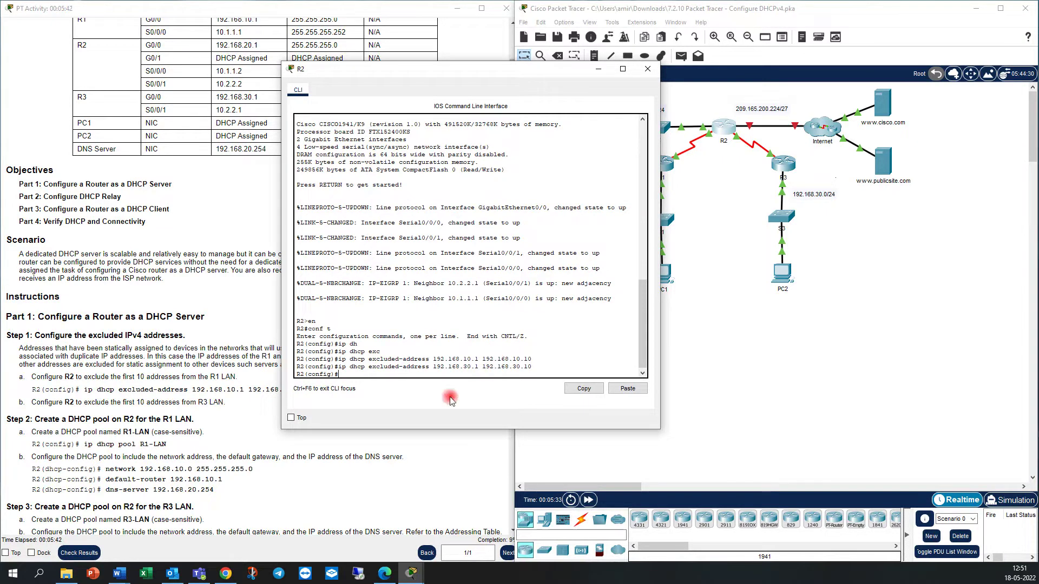
Step: Create a DHCP pool named R1-Lan on R2
{"action": "scroll", "coordinate": [221, 438], "scroll_direction": "down", "scroll_amount": 2}
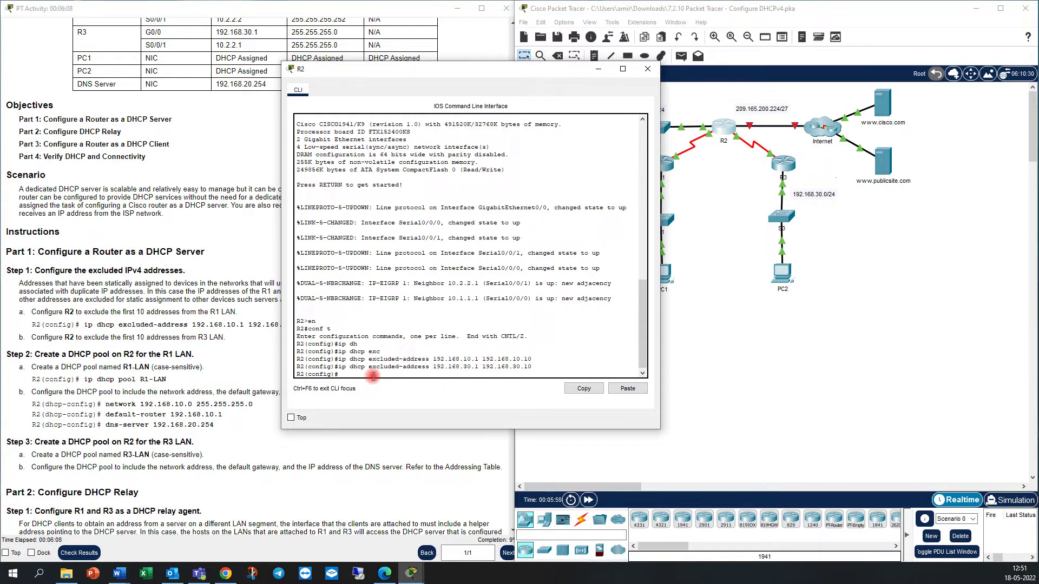
{"action": "type", "text": "dhc"}
{"action": "key", "text": "Tab"}
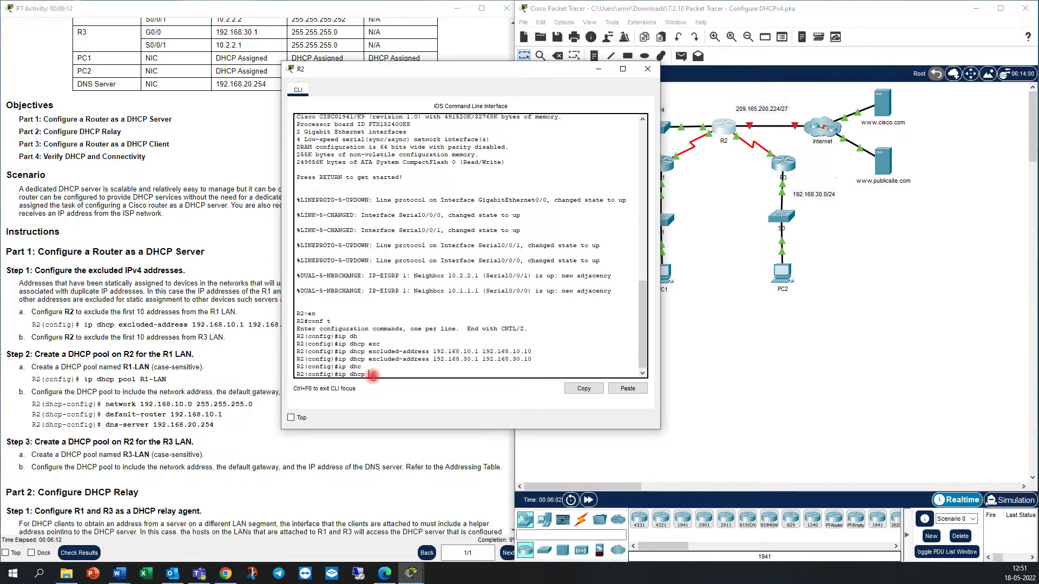
{"action": "type", "text": "pool R1-Lan"}
{"action": "key", "text": "Return"}
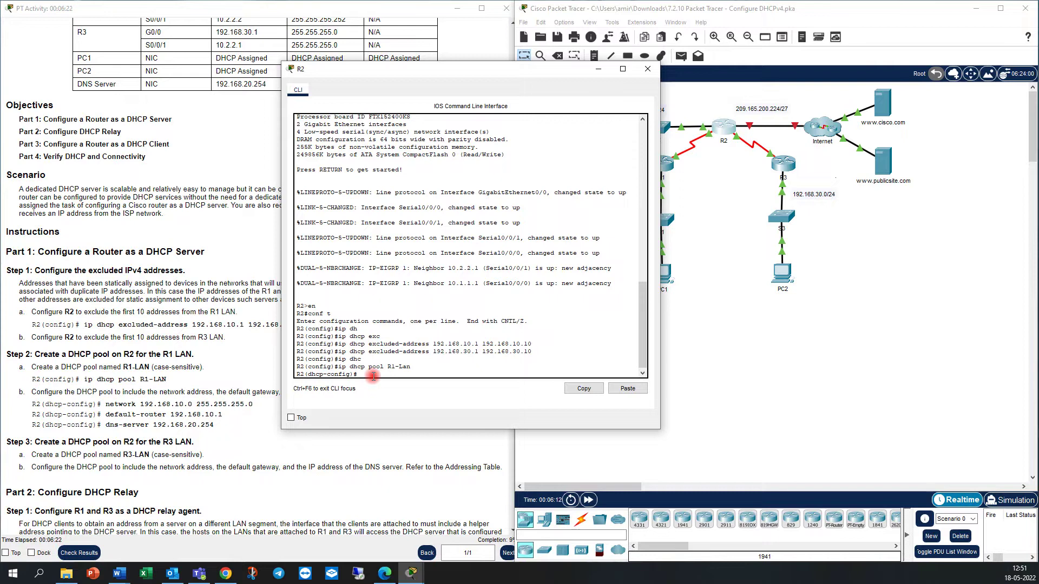
Step: Set the R1-Lan pool's network to 192.168.10.0 with mask 255.255.255.0
{"action": "type", "text": "Net"}
{"action": "key", "text": "Tab"}
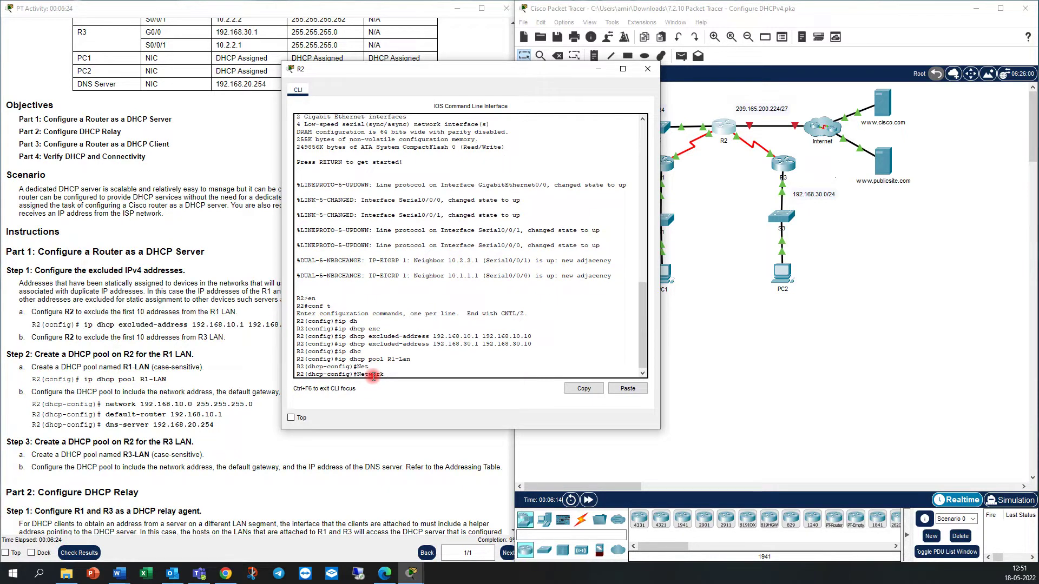
{"action": "type", "text": "192.168.10.0 255.255.255.0"}
{"action": "key", "text": "Return"}
Step: Set the R1-Lan pool's default router to 192.168.10.1, checking R1's G0/0 address in the addressing table
{"action": "type", "text": "dhcp-config)#d"}
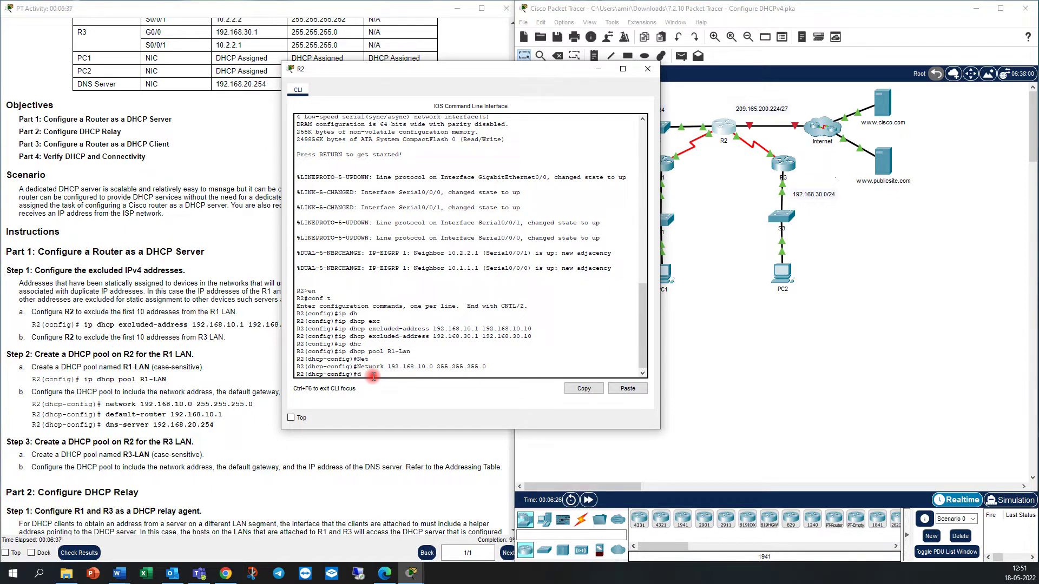
{"action": "type", "text": "ef"}
{"action": "key", "text": "Tab"}
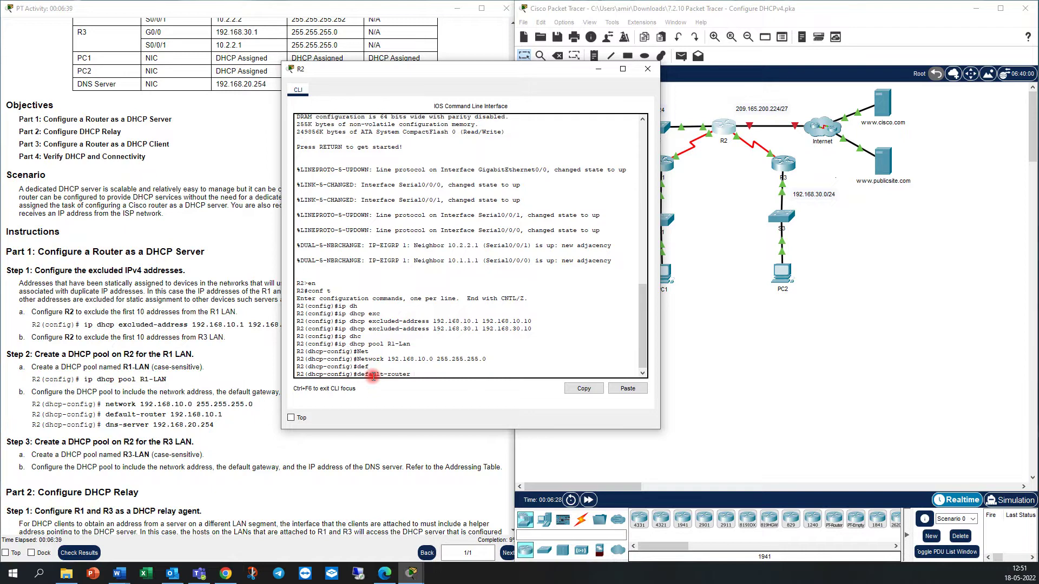
{"action": "type", "text": "192.168.10.1"}
{"action": "left_click_drag", "start_coordinate": [511, 69], "coordinate": [350, 99]}
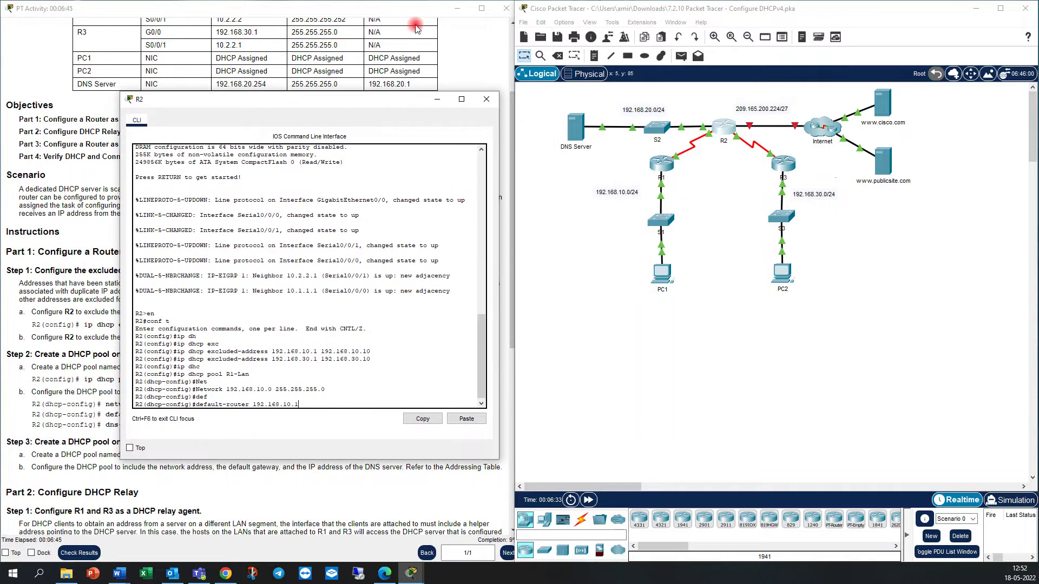
{"action": "scroll", "coordinate": [389, 54], "scroll_direction": "up", "scroll_amount": 3}
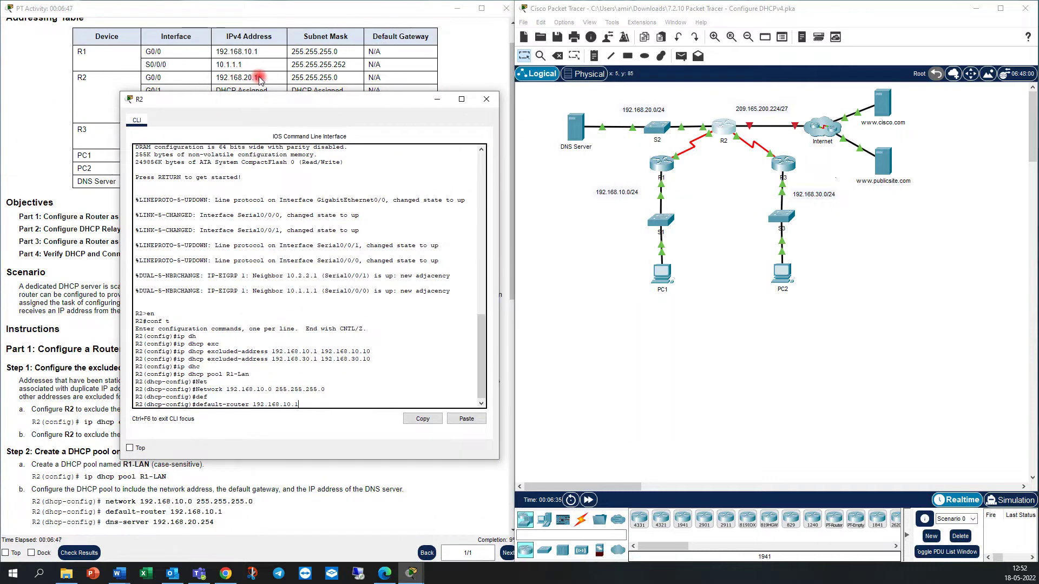
{"action": "scroll", "coordinate": [270, 80], "scroll_direction": "down", "scroll_amount": 1}
{"action": "scroll", "coordinate": [262, 73], "scroll_direction": "up", "scroll_amount": 1}
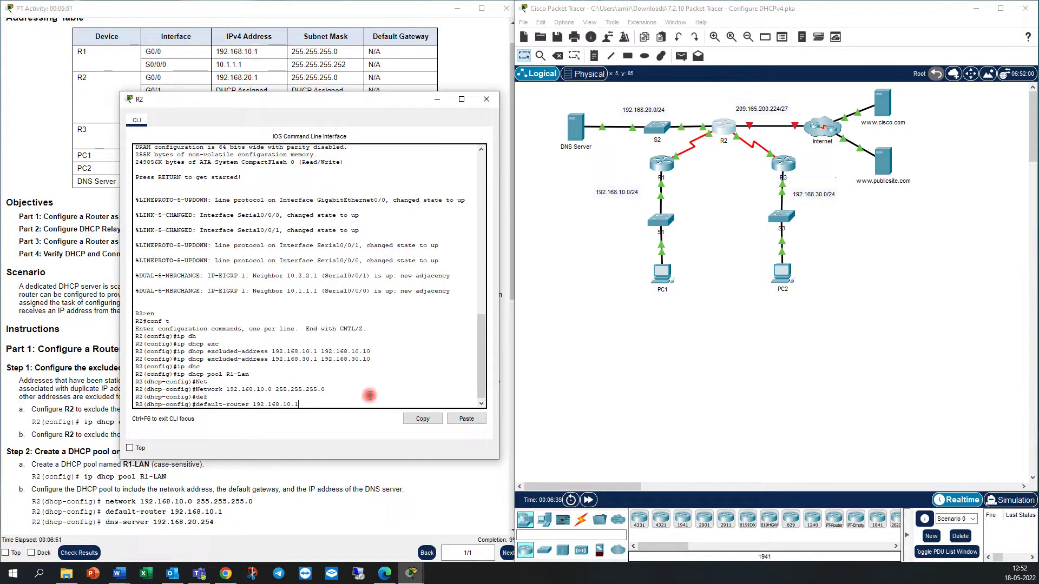
{"action": "key", "text": "Return"}
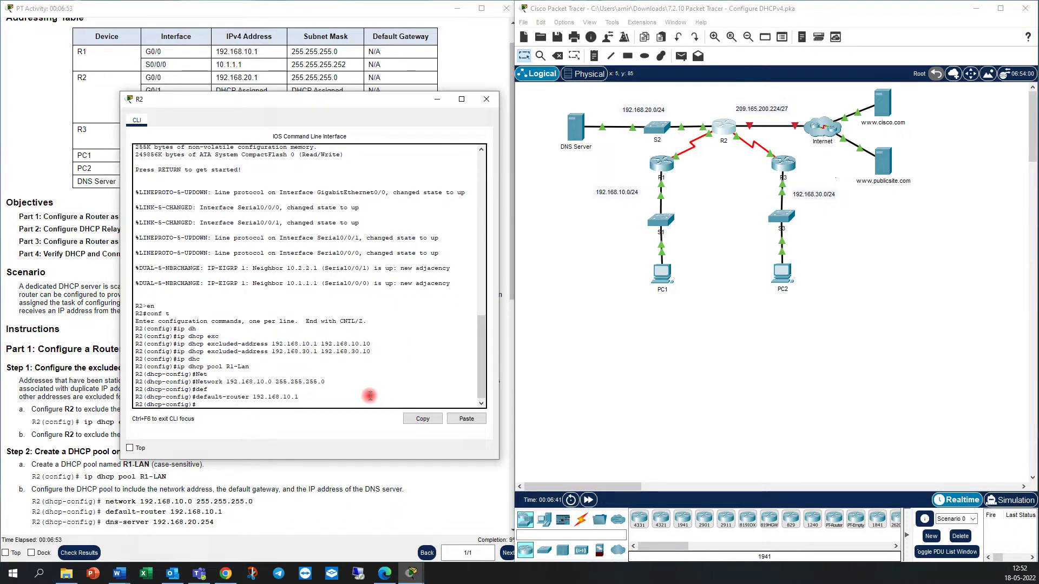
Step: Set the R1-Lan pool's DNS server to 192.168.20.254, checking the DNS Server row in the addressing table
{"action": "left_click_drag", "start_coordinate": [298, 112], "coordinate": [359, 99]}
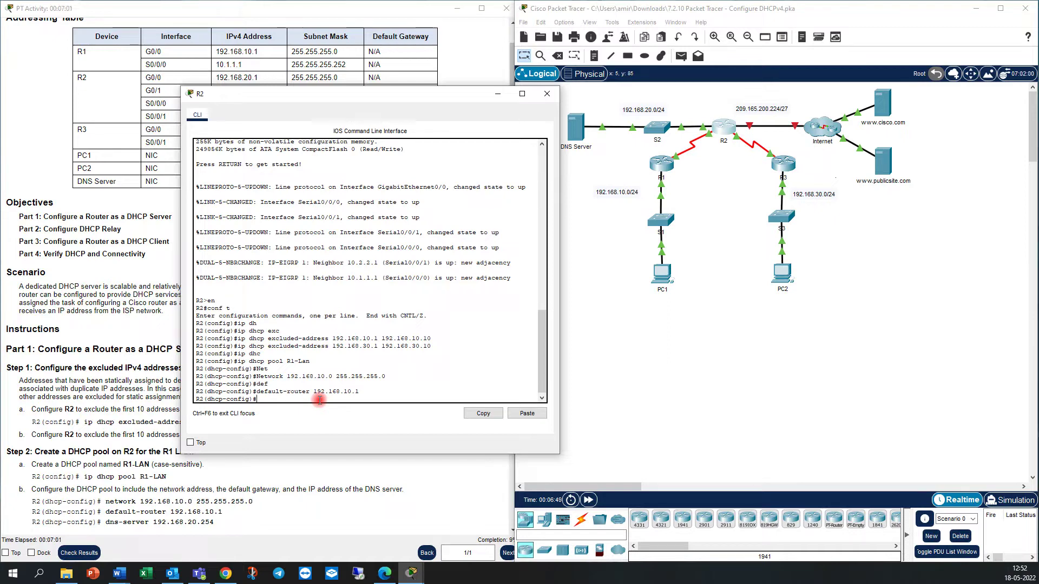
{"action": "type", "text": "s"}
{"action": "key", "text": "Tab"}
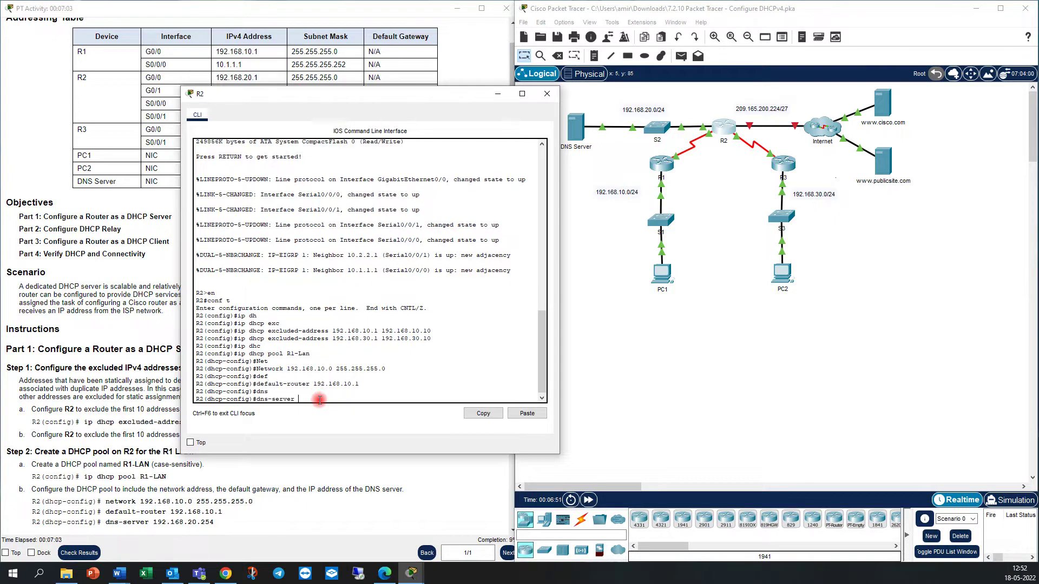
{"action": "type", "text": "192.168.20.254"}
{"action": "left_click_drag", "start_coordinate": [357, 94], "coordinate": [492, 86]}
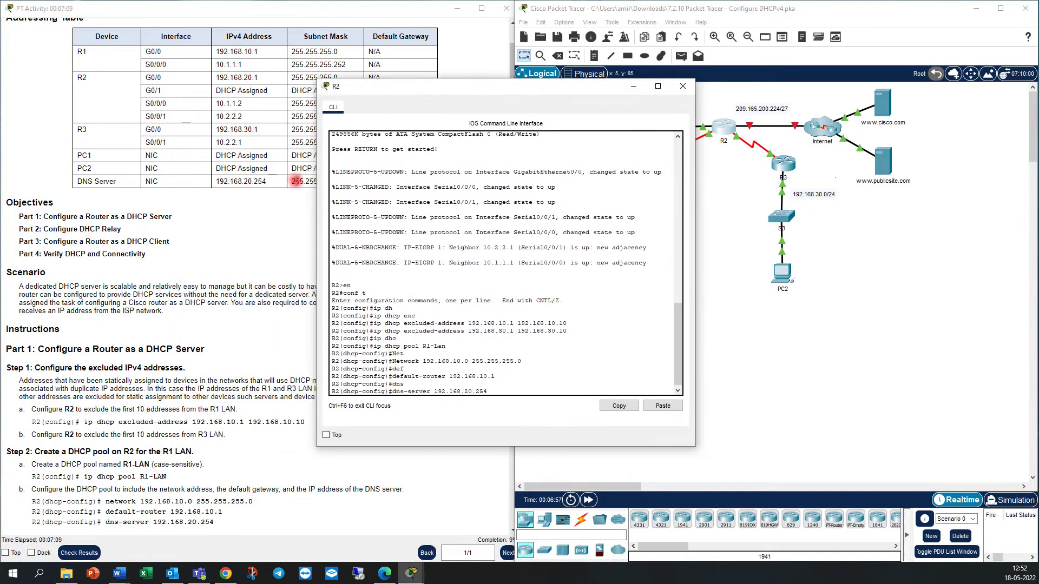
{"action": "left_click", "coordinate": [296, 182]}
{"action": "left_click_drag", "start_coordinate": [273, 181], "coordinate": [211, 182]}
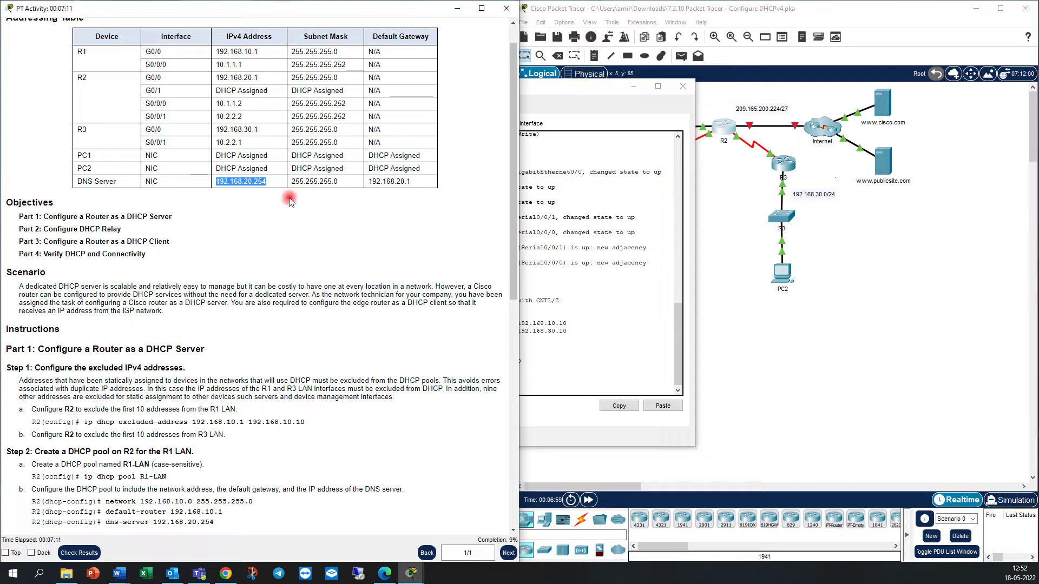
{"action": "left_click", "coordinate": [401, 225]}
{"action": "left_click", "coordinate": [573, 281]}
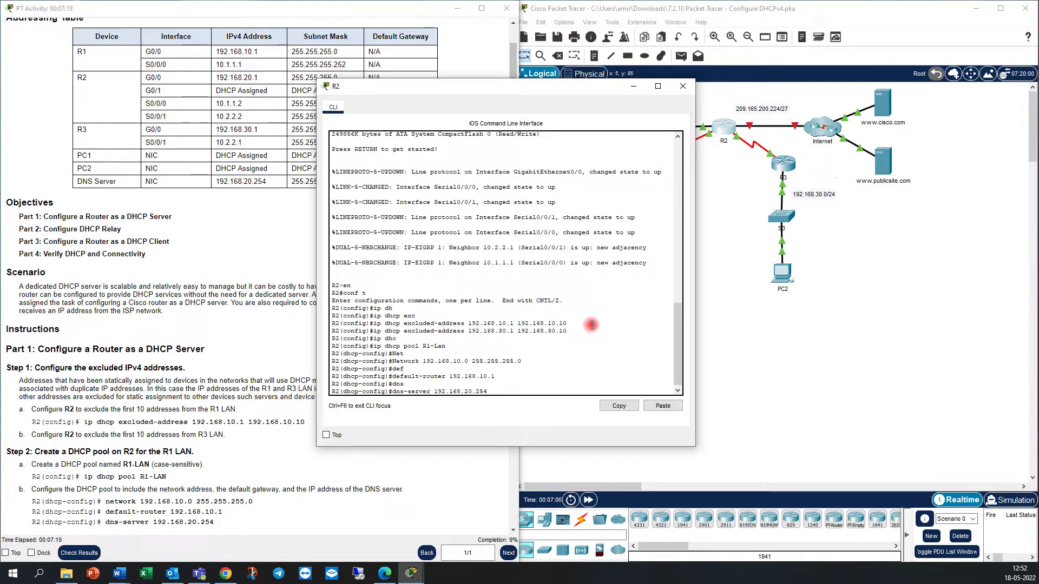
{"action": "key", "text": "Return"}
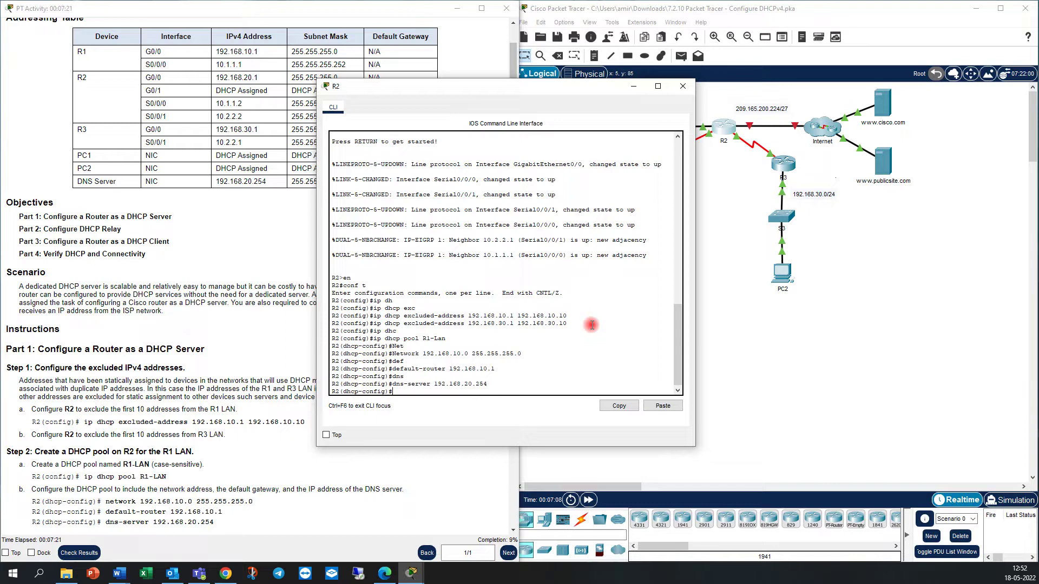
Step: Exit the R1-Lan pool configuration and create a second DHCP pool named R3-Lan on R2
{"action": "scroll", "coordinate": [175, 452], "scroll_direction": "down", "scroll_amount": 1}
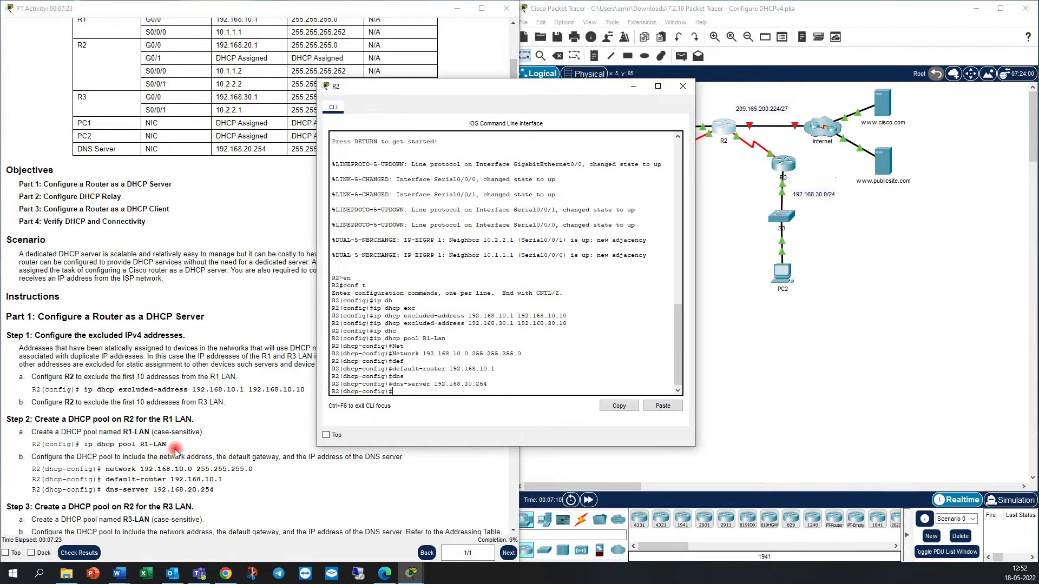
{"action": "scroll", "coordinate": [99, 432], "scroll_direction": "down", "scroll_amount": 2}
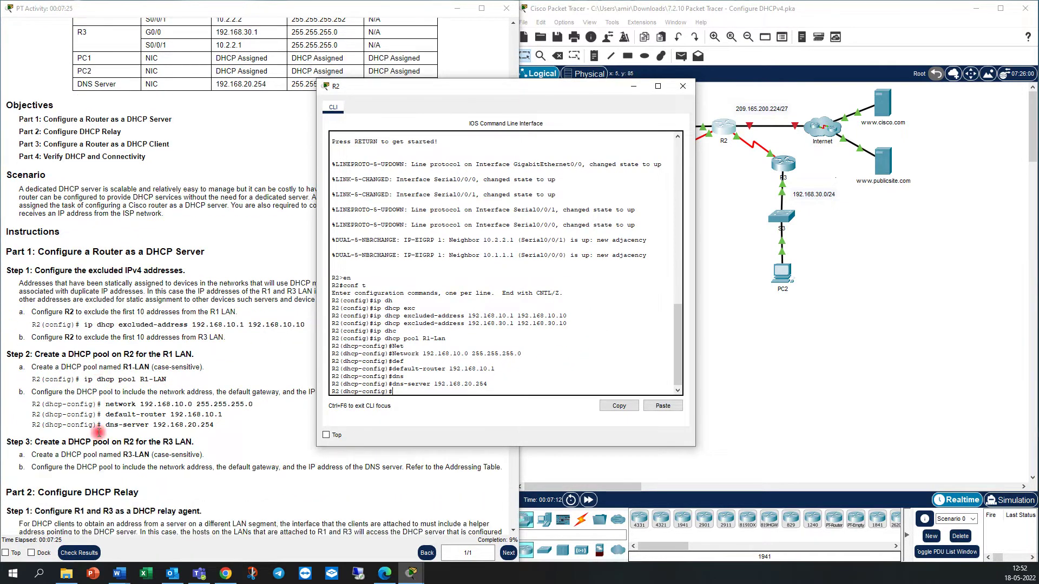
{"action": "scroll", "coordinate": [99, 433], "scroll_direction": "down", "scroll_amount": 1}
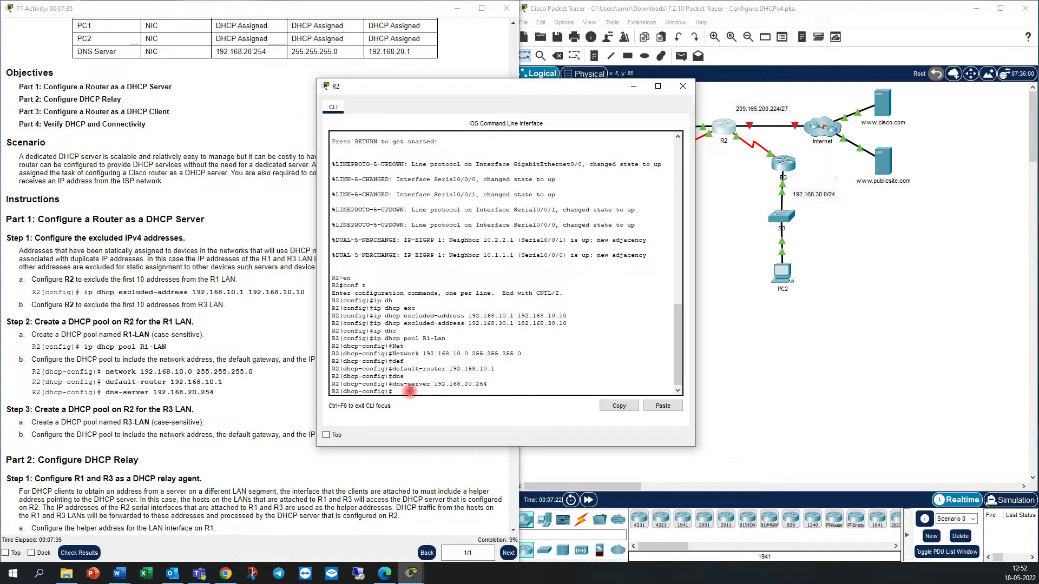
{"action": "type", "text": "xit"}
{"action": "key", "text": "Return"}
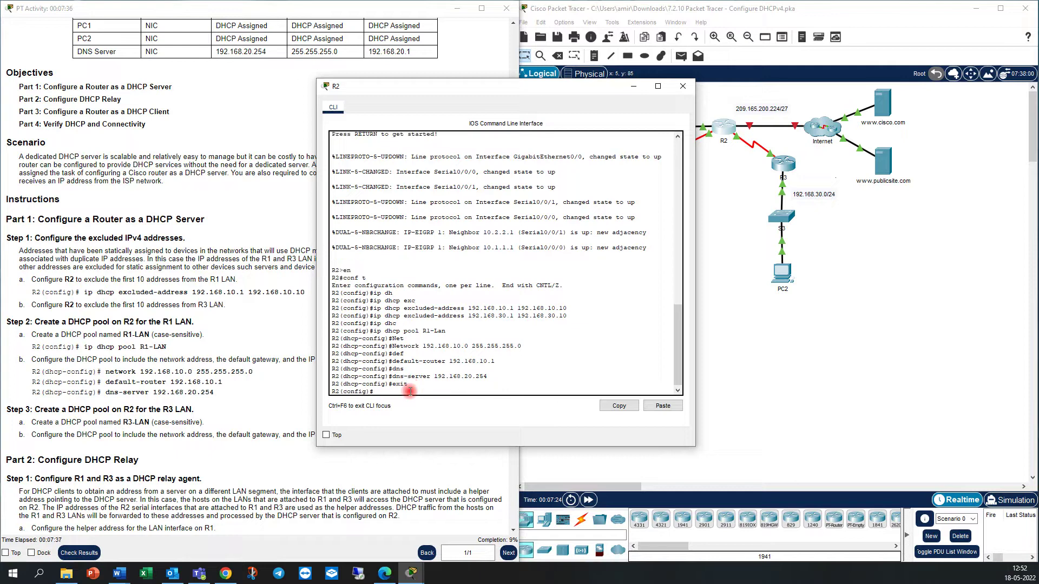
{"action": "key", "text": "Up"}
{"action": "key", "text": "Up"}
{"action": "key", "text": "Up"}
{"action": "key", "text": "Up"}
{"action": "key", "text": "Up"}
{"action": "key", "text": "BackSpace"}
{"action": "key", "text": "BackSpace"}
{"action": "key", "text": "BackSpace"}
{"action": "key", "text": "BackSpace"}
{"action": "key", "text": "BackSpace"}
{"action": "type", "text": "3-Lan"}
{"action": "key", "text": "Return"}
Step: Set the R3-Lan pool's network to 192.168.30.0 with mask 255.255.255.0 by editing the recalled network command
{"action": "key", "text": "Up"}
{"action": "key", "text": "Up"}
{"action": "key", "text": "Up"}
{"action": "key", "text": "Up"}
{"action": "key", "text": "Up"}
{"action": "key", "text": "Up"}
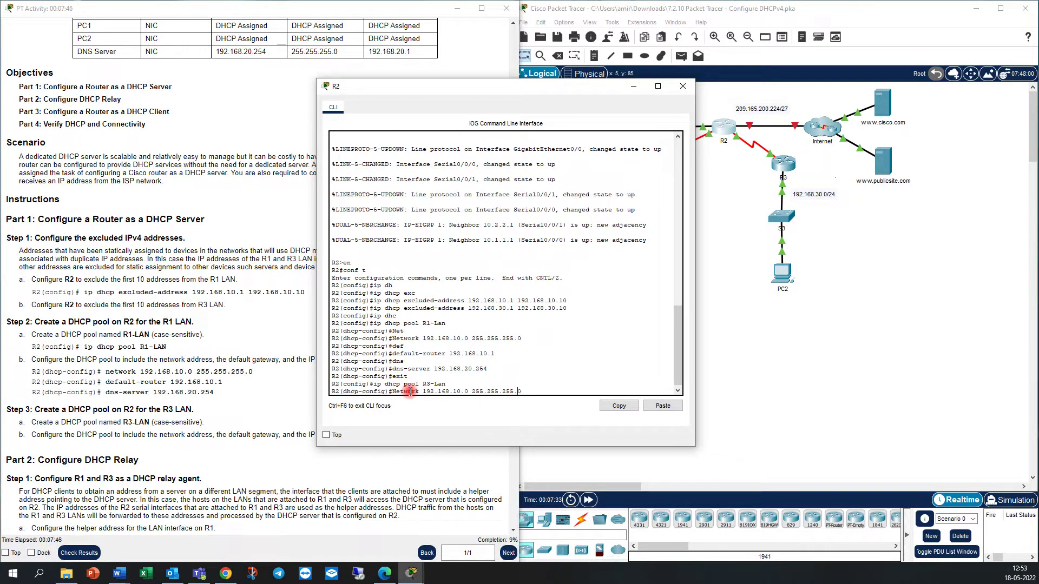
{"action": "key", "text": "Left"}
{"action": "key", "text": "Left"}
{"action": "key", "text": "Left"}
{"action": "key", "text": "Left"}
{"action": "key", "text": "Left"}
{"action": "key", "text": "Left"}
{"action": "key", "text": "Left"}
{"action": "key", "text": "Left"}
{"action": "key", "text": "Left"}
{"action": "key", "text": "Left"}
{"action": "key", "text": "Left"}
{"action": "key", "text": "Delete"}
{"action": "type", "text": "3"}
{"action": "key", "text": "Return"}
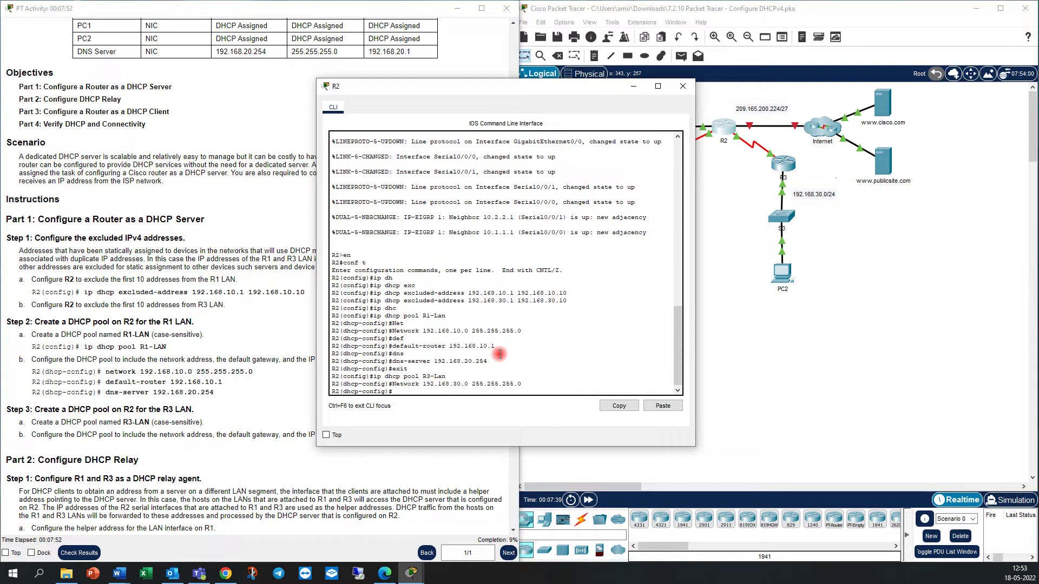
Step: Set the R3-Lan pool's default router to 192.168.30.1, checking R3's G0/0 address in the addressing table
{"action": "type", "text": "exit"}
{"action": "key", "text": "Up"}
{"action": "key", "text": "Up"}
{"action": "key", "text": "Up"}
{"action": "key", "text": "Up"}
{"action": "key", "text": "Up"}
{"action": "key", "text": "BackSpace"}
{"action": "type", "text": "30.1"}
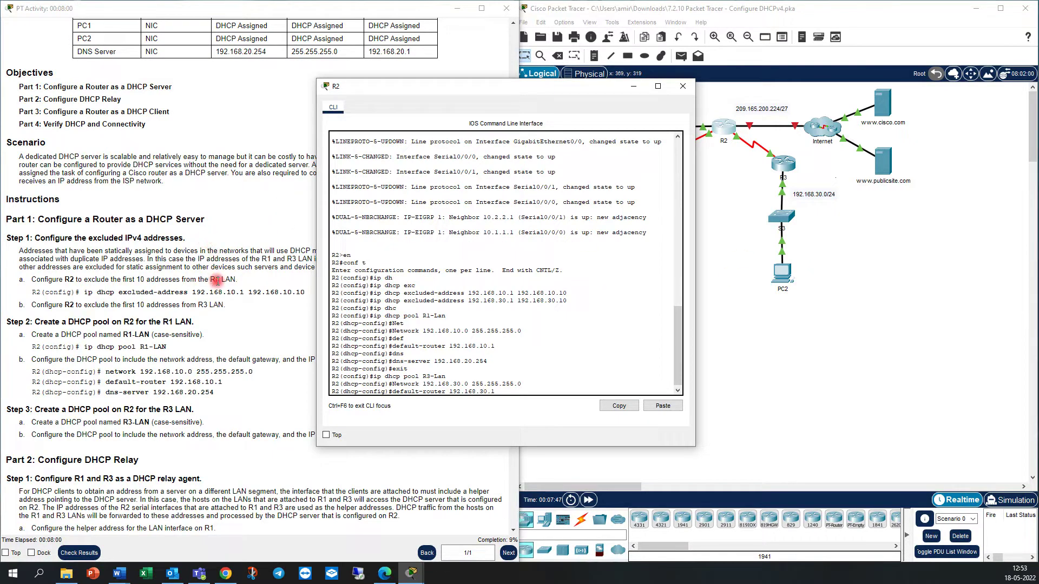
{"action": "scroll", "coordinate": [216, 281], "scroll_direction": "up", "scroll_amount": 3}
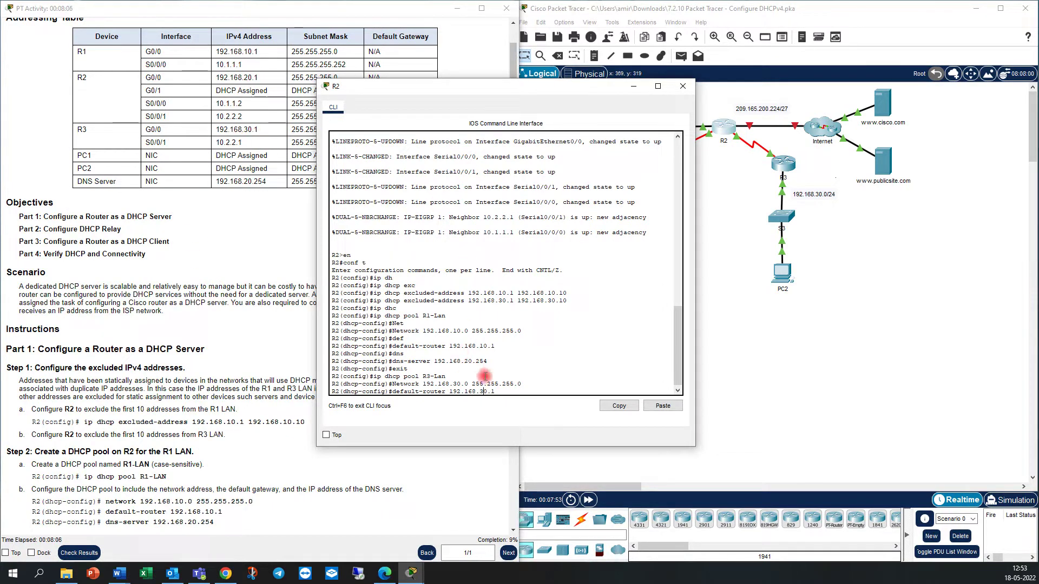
{"action": "key", "text": "Return"}
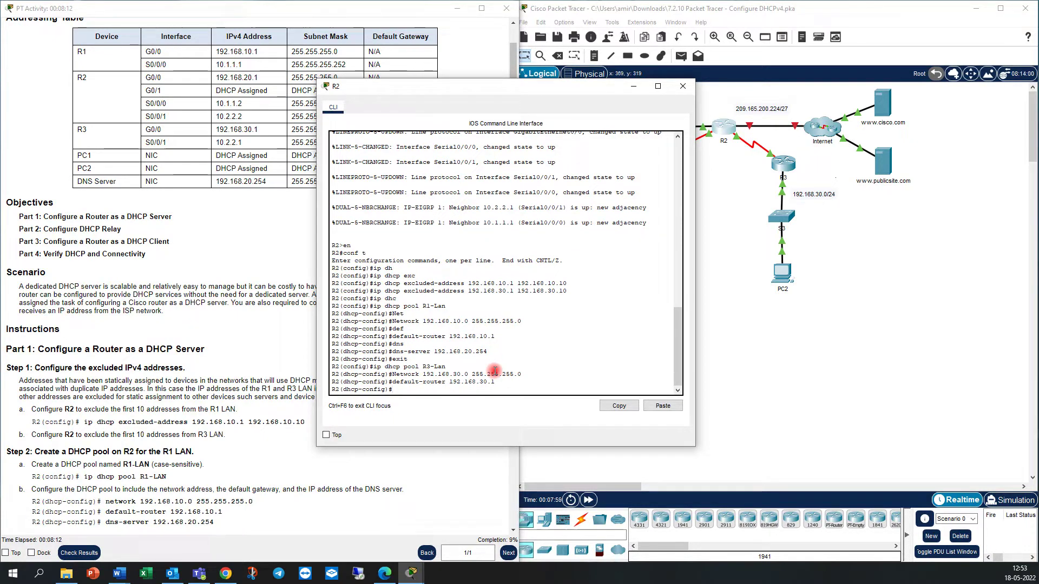
Step: Set the R3-Lan pool's DNS server to 192.168.20.254 by reusing the earlier dns-server command, and put R2's window away
{"action": "key", "text": "Up"}
{"action": "key", "text": "Up"}
{"action": "key", "text": "Up"}
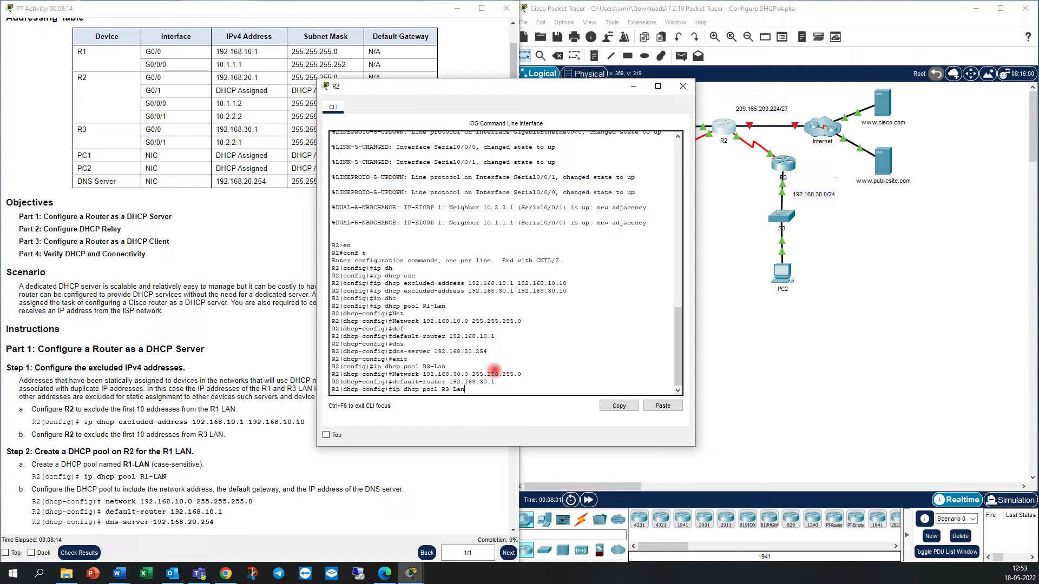
{"action": "key", "text": "Up"}
{"action": "key", "text": "Up"}
{"action": "scroll", "coordinate": [225, 427], "scroll_direction": "down", "scroll_amount": 1}
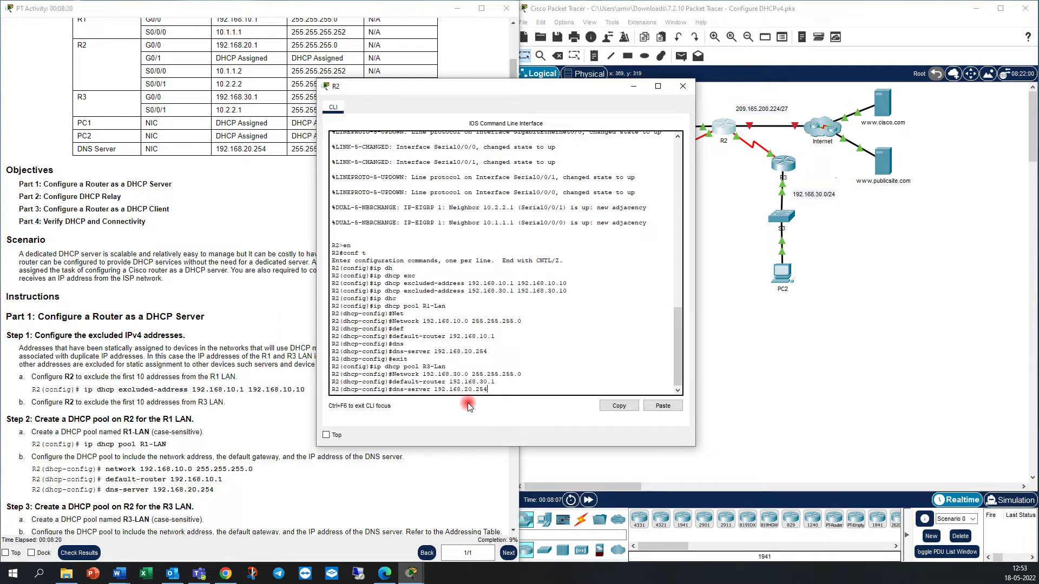
{"action": "key", "text": "Return"}
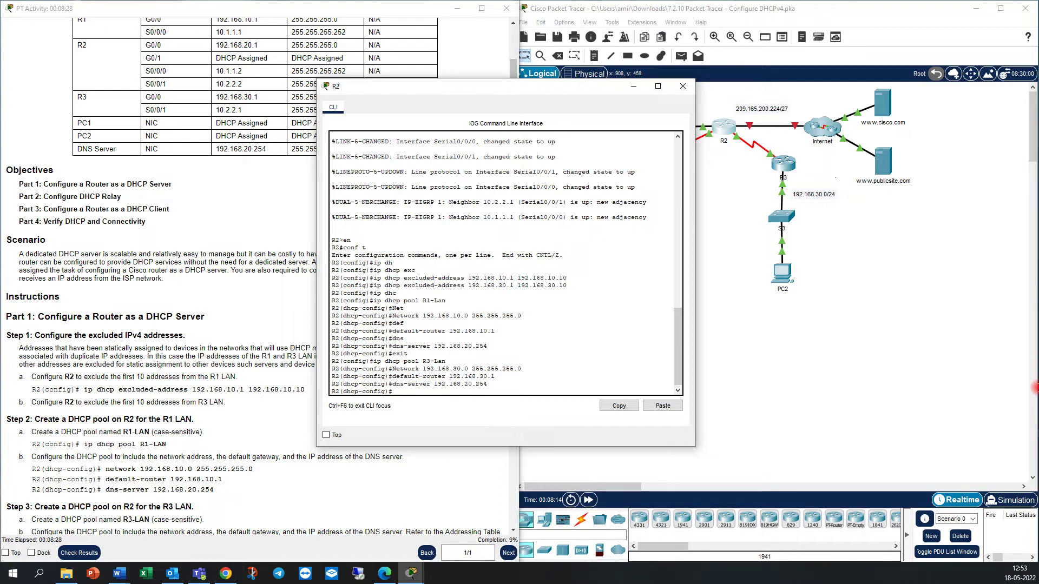
{"action": "left_click", "coordinate": [633, 86]}
Step: Read the Part 2 DHCP relay instructions and enter global configuration mode on R1's command line
{"action": "scroll", "coordinate": [292, 325], "scroll_direction": "down", "scroll_amount": 3}
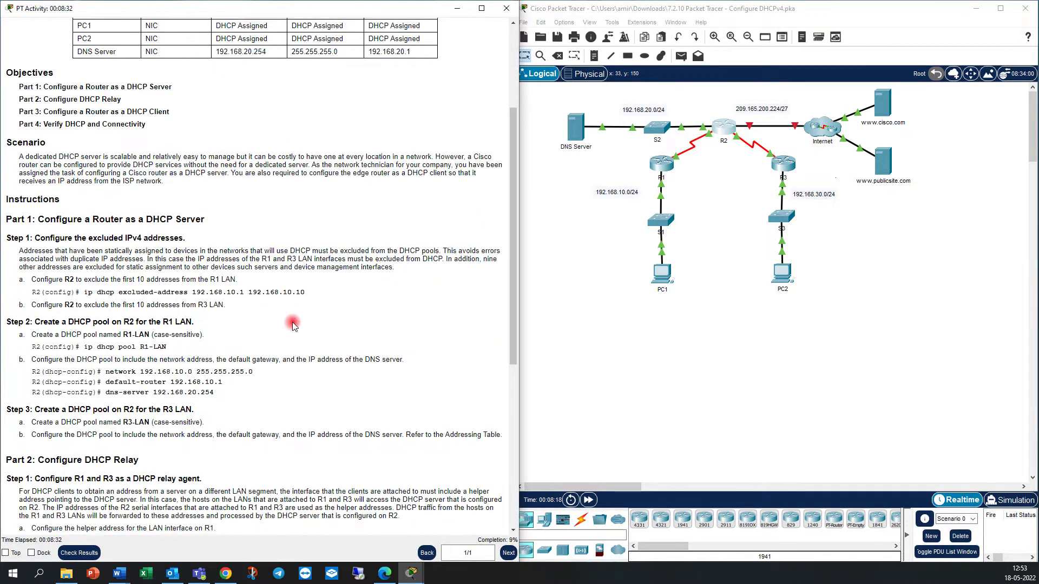
{"action": "scroll", "coordinate": [249, 374], "scroll_direction": "down", "scroll_amount": 1}
{"action": "scroll", "coordinate": [163, 383], "scroll_direction": "down", "scroll_amount": 2}
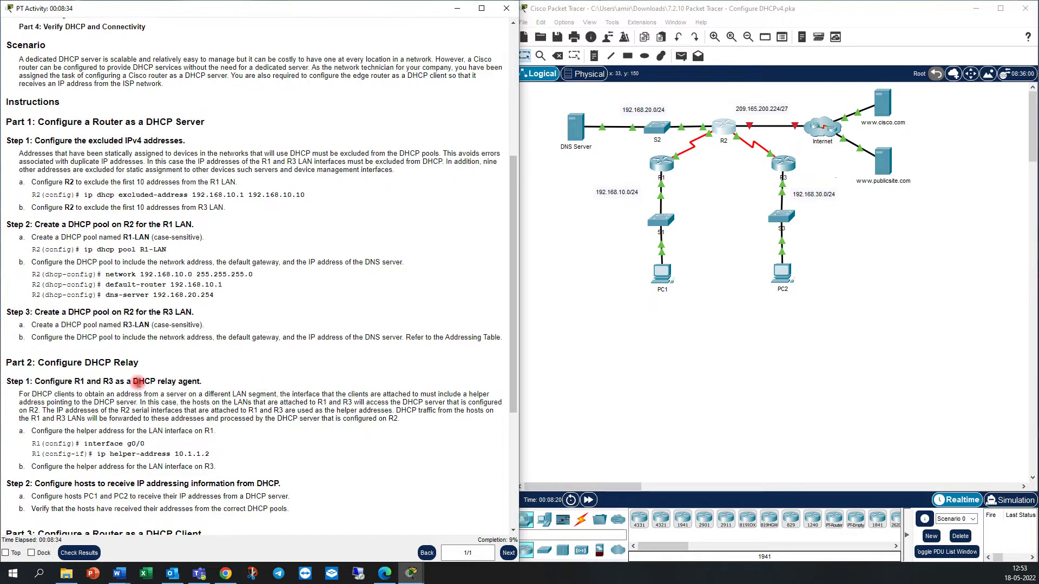
{"action": "scroll", "coordinate": [46, 372], "scroll_direction": "down", "scroll_amount": 1}
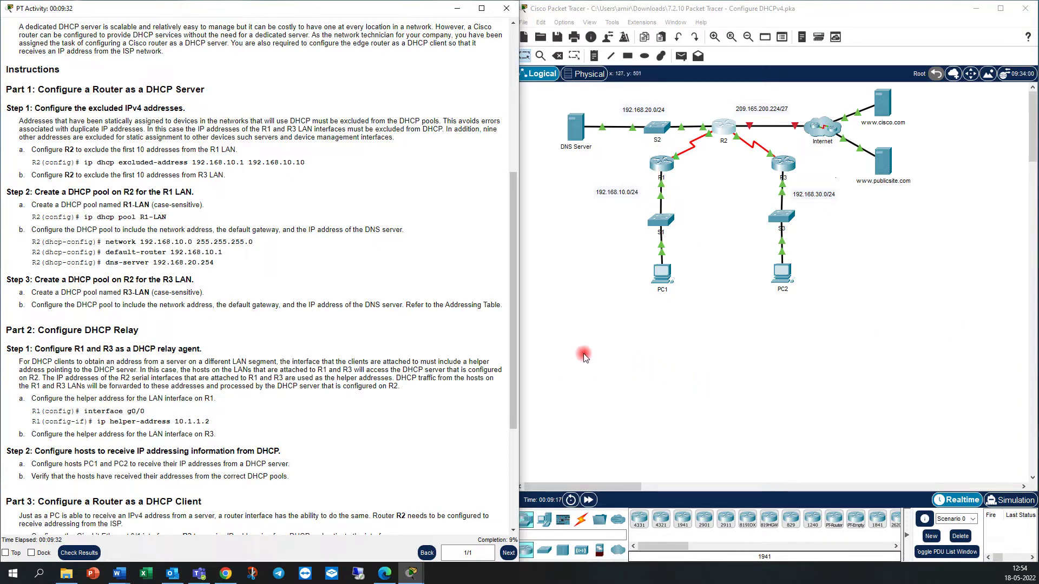
{"action": "left_click", "coordinate": [661, 168]}
{"action": "key", "text": "Return"}
{"action": "key", "text": "Return"}
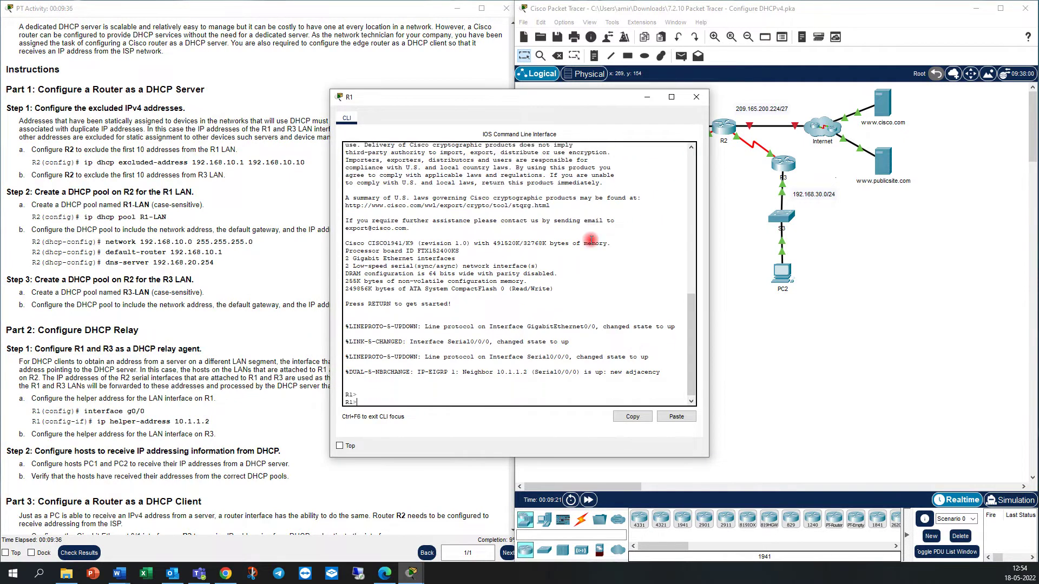
{"action": "type", "text": "en"}
{"action": "key", "text": "Return"}
{"action": "type", "text": "ccn"}
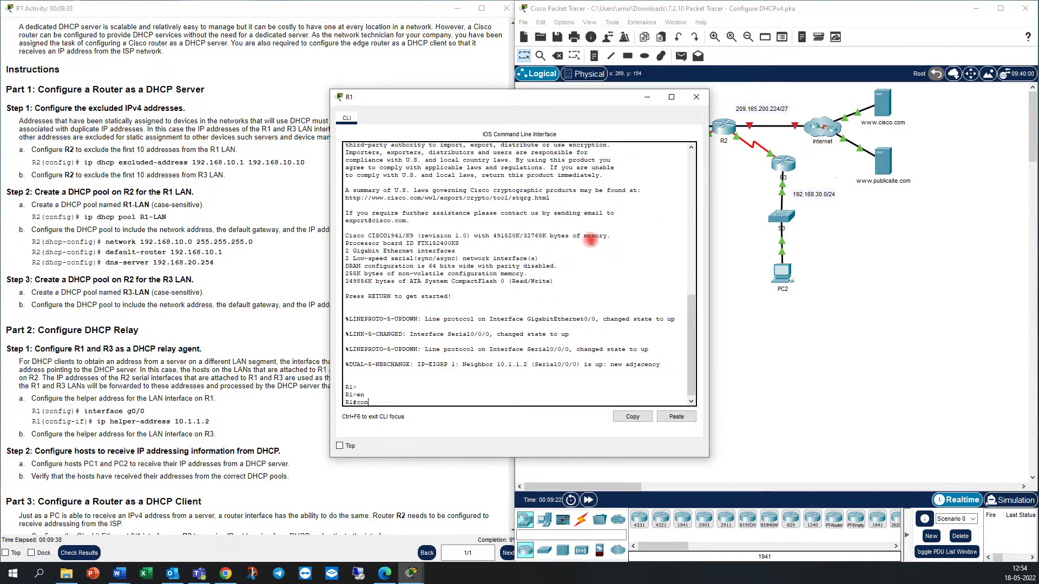
{"action": "type", "text": "f t"}
{"action": "key", "text": "Return"}
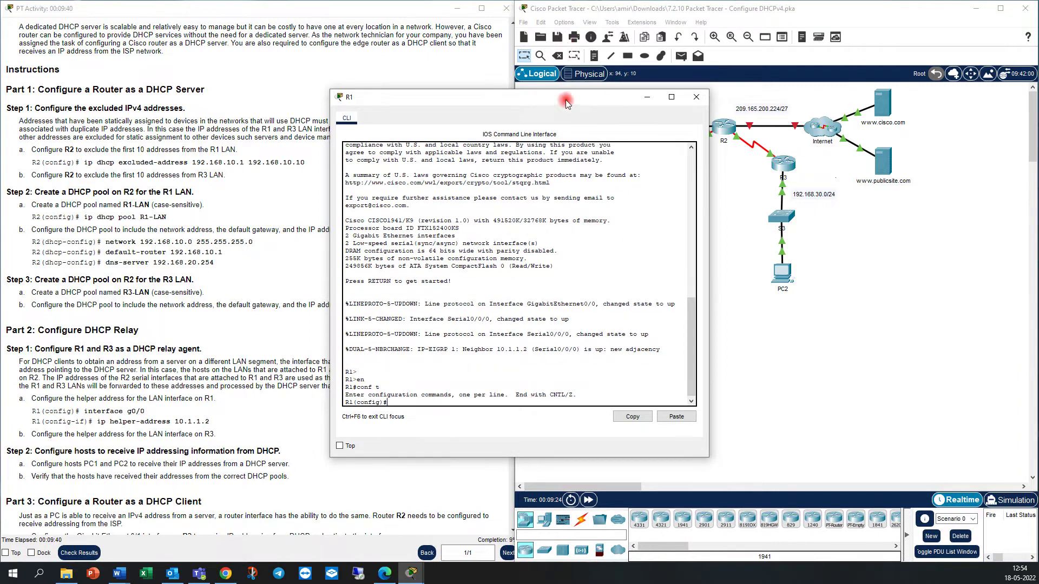
Step: Enter interface g0/0 on R1 and set its IP helper address to 10.1.1.2
{"action": "left_click_drag", "start_coordinate": [566, 98], "coordinate": [427, 110]}
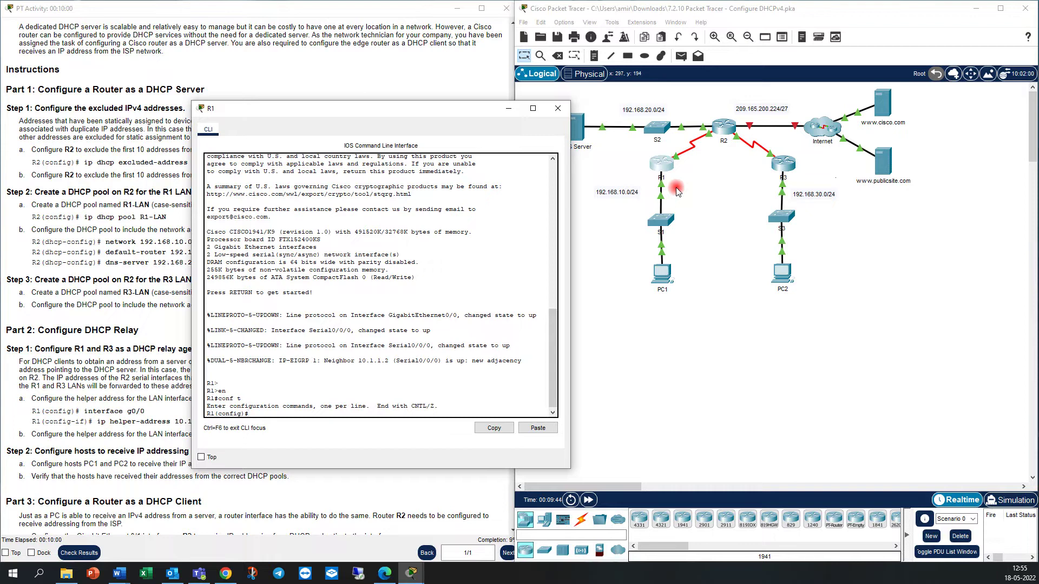
{"action": "type", "text": "nt g0/0"}
{"action": "key", "text": "Return"}
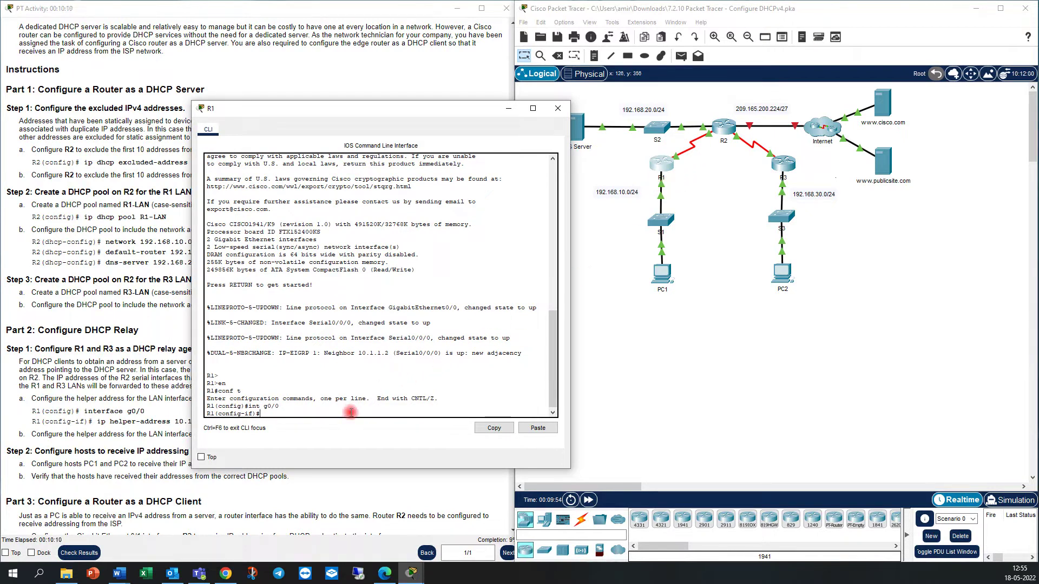
{"action": "type", "text": "ip"}
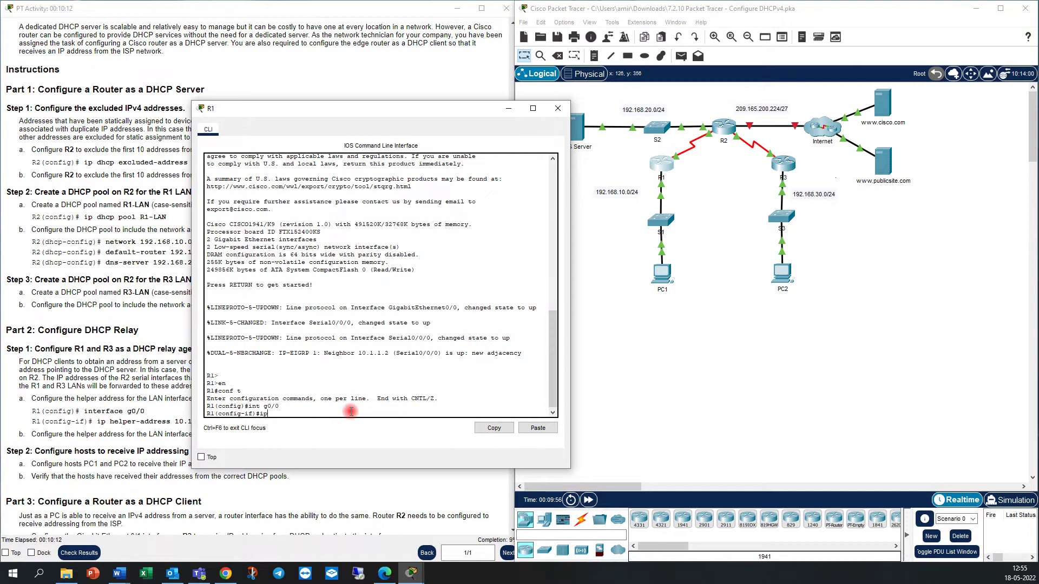
{"action": "type", "text": " help"}
{"action": "key", "text": "Tab"}
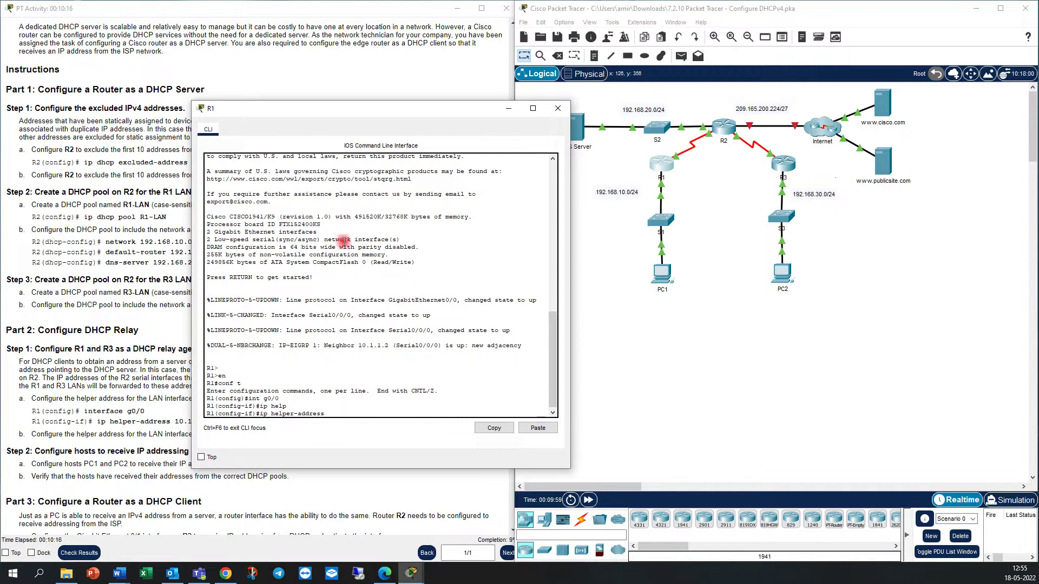
{"action": "left_click_drag", "start_coordinate": [324, 111], "coordinate": [368, 99]}
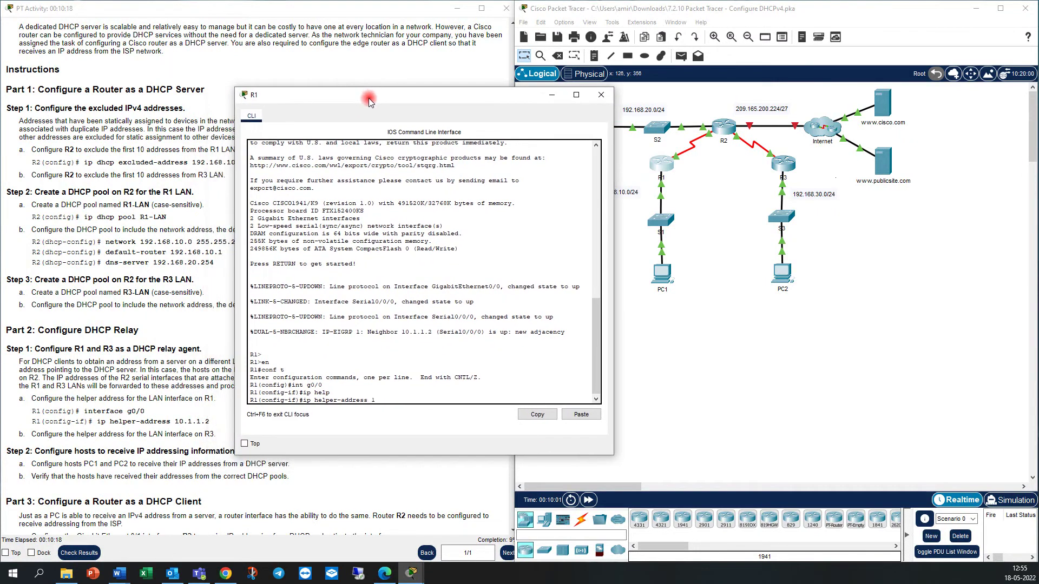
{"action": "type", "text": "10.1.1.2"}
{"action": "key", "text": "Return"}
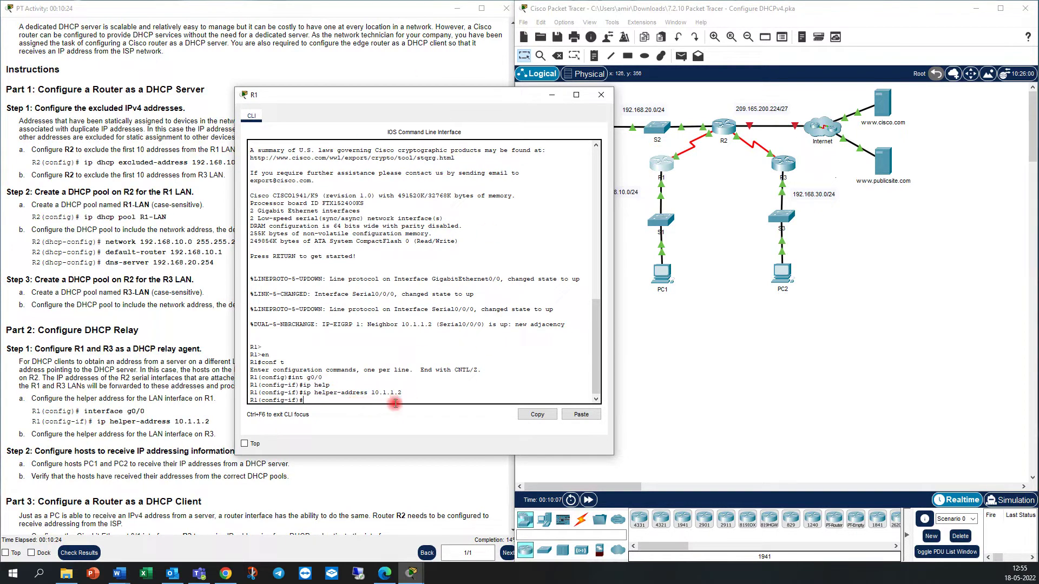
Step: Compare R1's helper address with R2's S0/0/0 entry in the addressing table
{"action": "left_click_drag", "start_coordinate": [372, 393], "coordinate": [403, 394]}
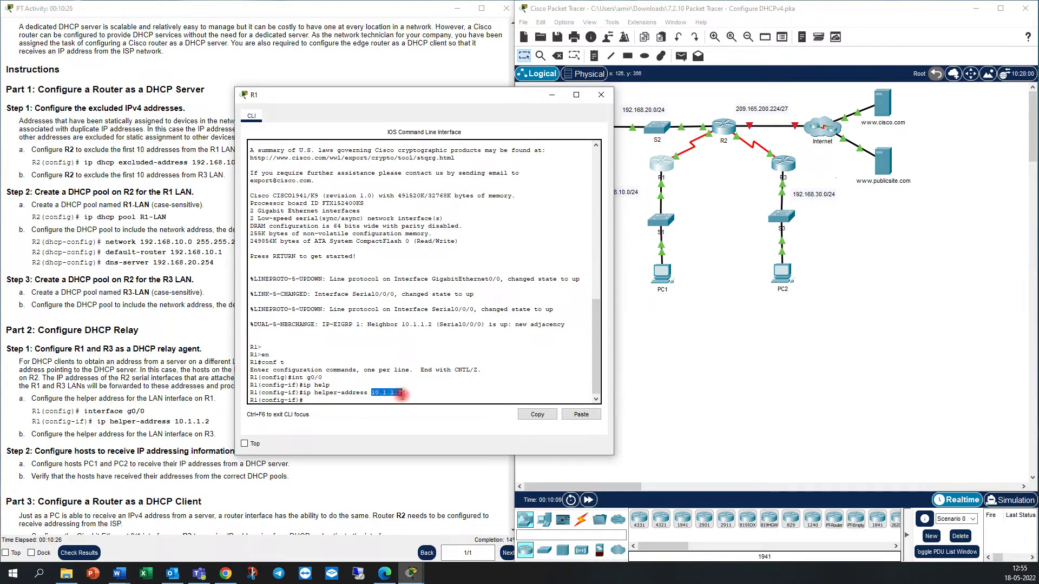
{"action": "left_click", "coordinate": [727, 388]}
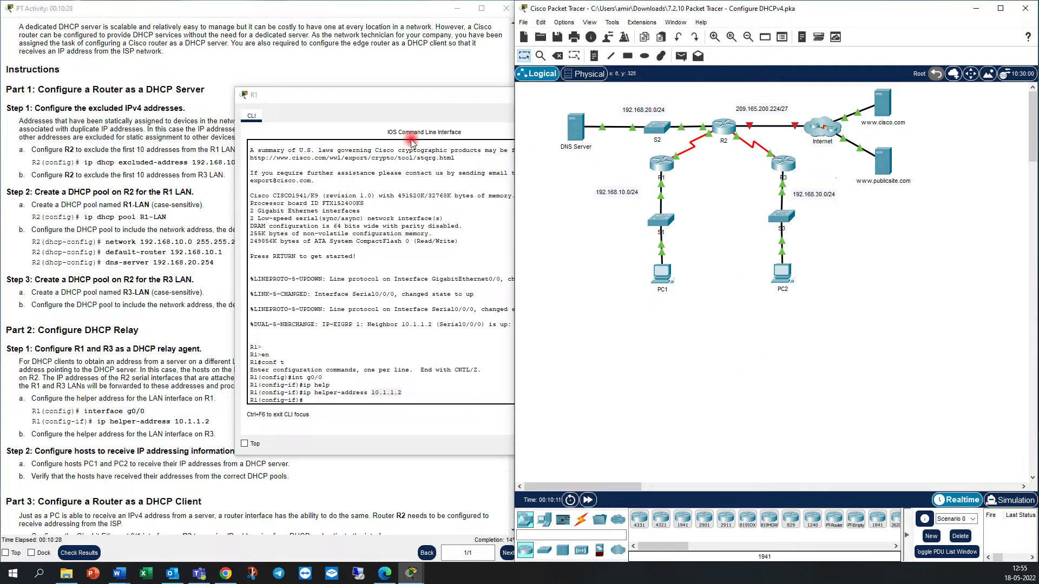
{"action": "left_click", "coordinate": [448, 102]}
{"action": "left_click", "coordinate": [528, 132]}
{"action": "scroll", "coordinate": [332, 188], "scroll_direction": "up", "scroll_amount": 10}
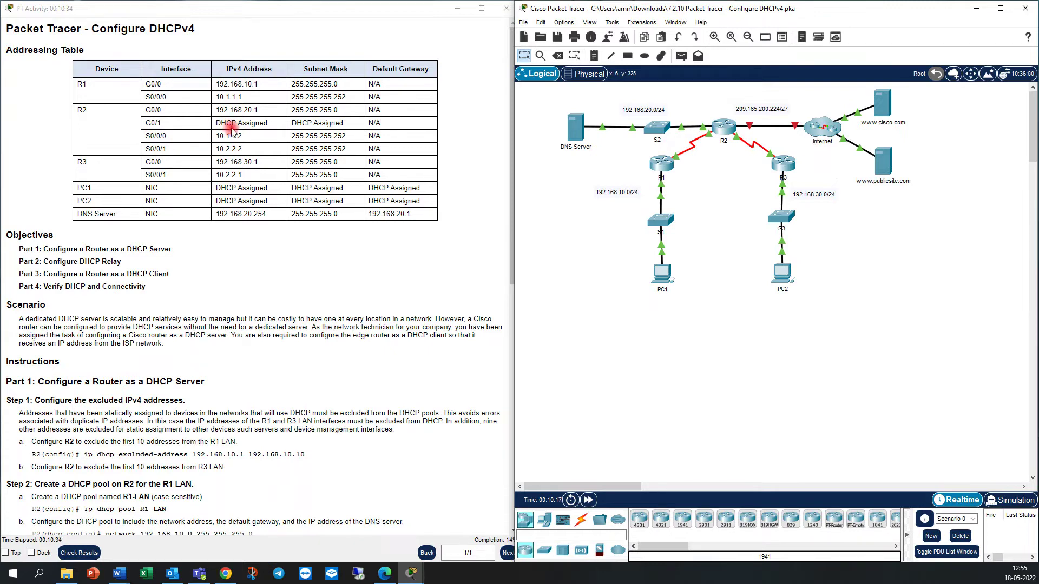
{"action": "left_click_drag", "start_coordinate": [244, 136], "coordinate": [213, 137]}
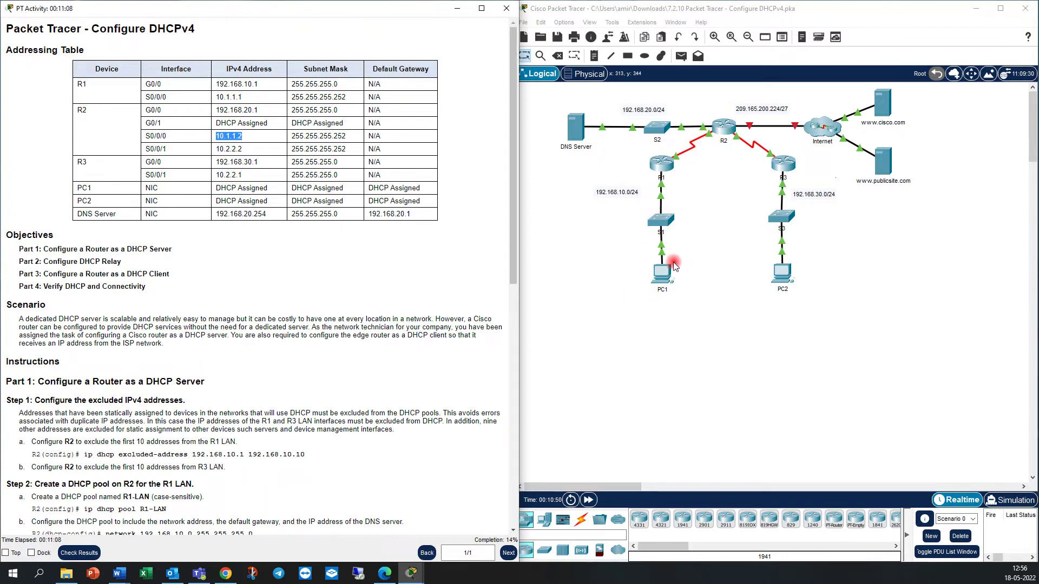
Step: Return to the relay instructions for R3, open R3's command line and enter configuration mode for interface g0/0
{"action": "scroll", "coordinate": [220, 439], "scroll_direction": "down", "scroll_amount": 2}
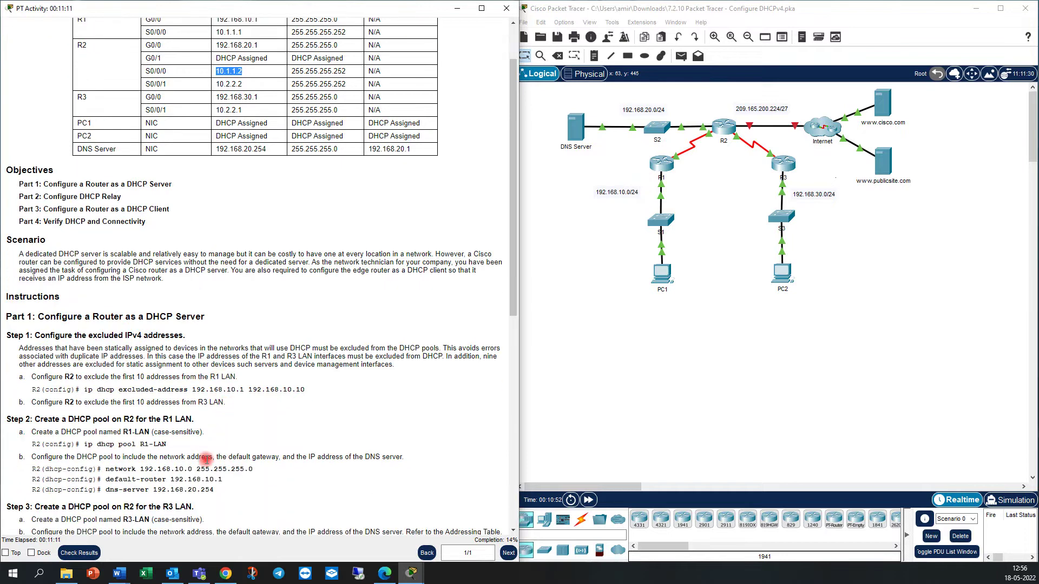
{"action": "scroll", "coordinate": [206, 459], "scroll_direction": "down", "scroll_amount": 4}
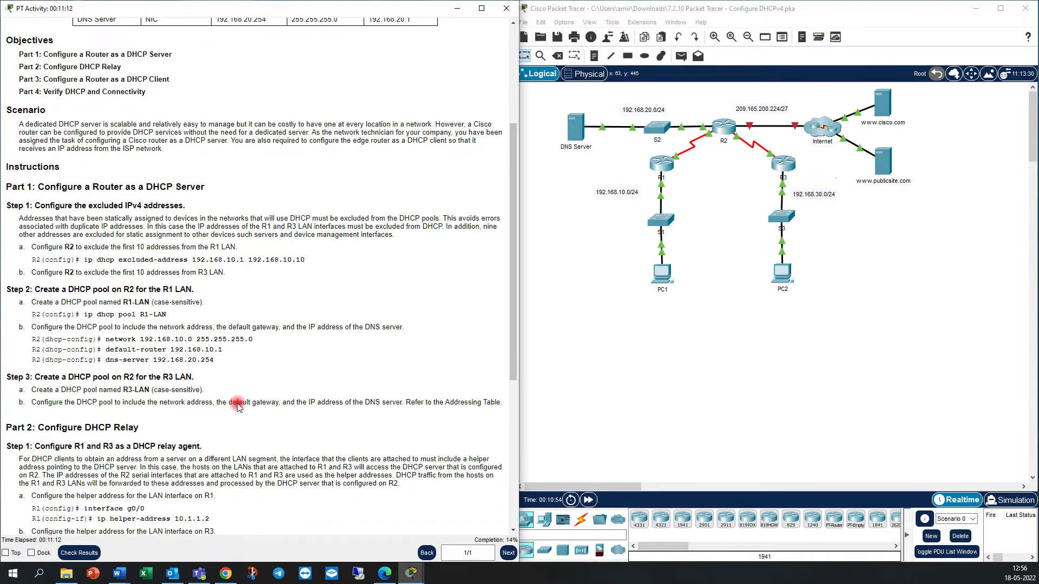
{"action": "scroll", "coordinate": [81, 386], "scroll_direction": "down", "scroll_amount": 6}
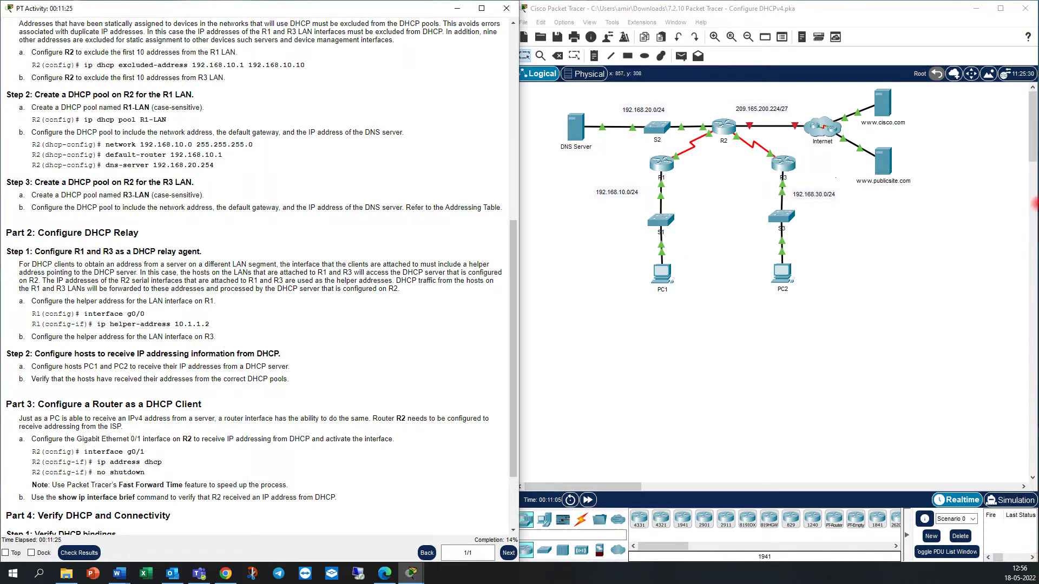
{"action": "left_click", "coordinate": [783, 161]}
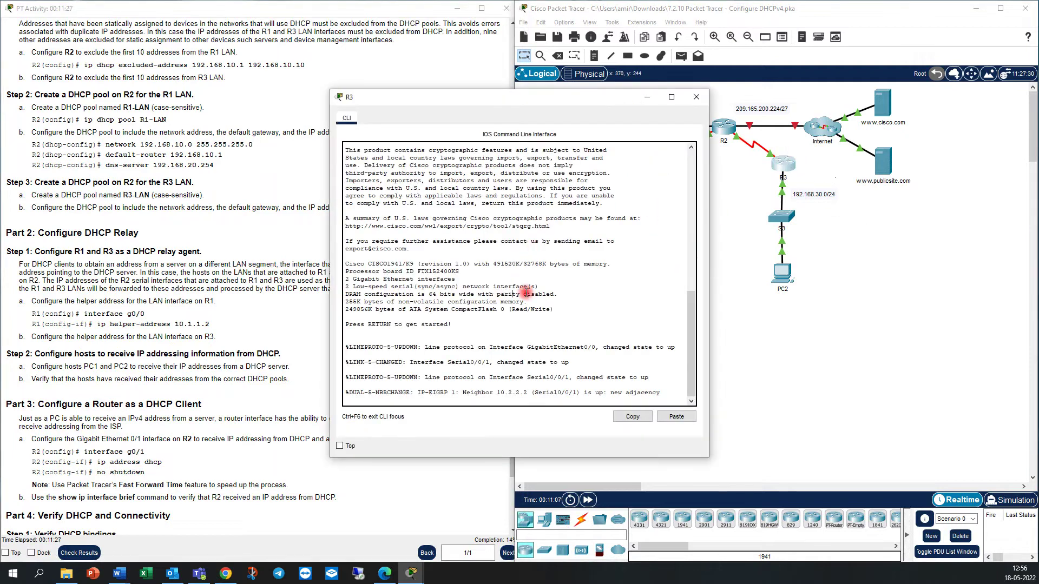
{"action": "key", "text": "Return"}
{"action": "key", "text": "Return"}
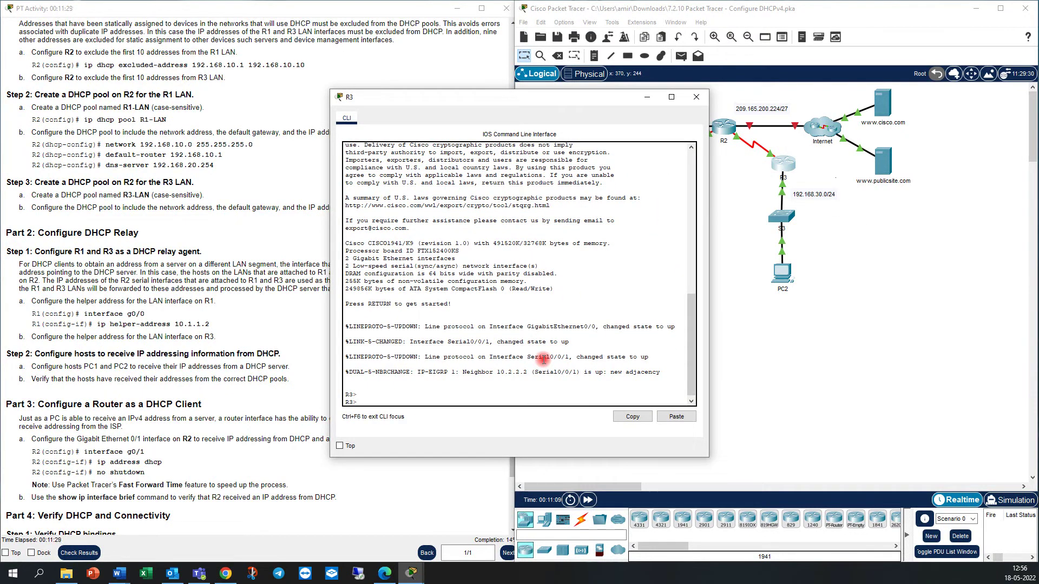
{"action": "type", "text": "en"}
{"action": "key", "text": "Return"}
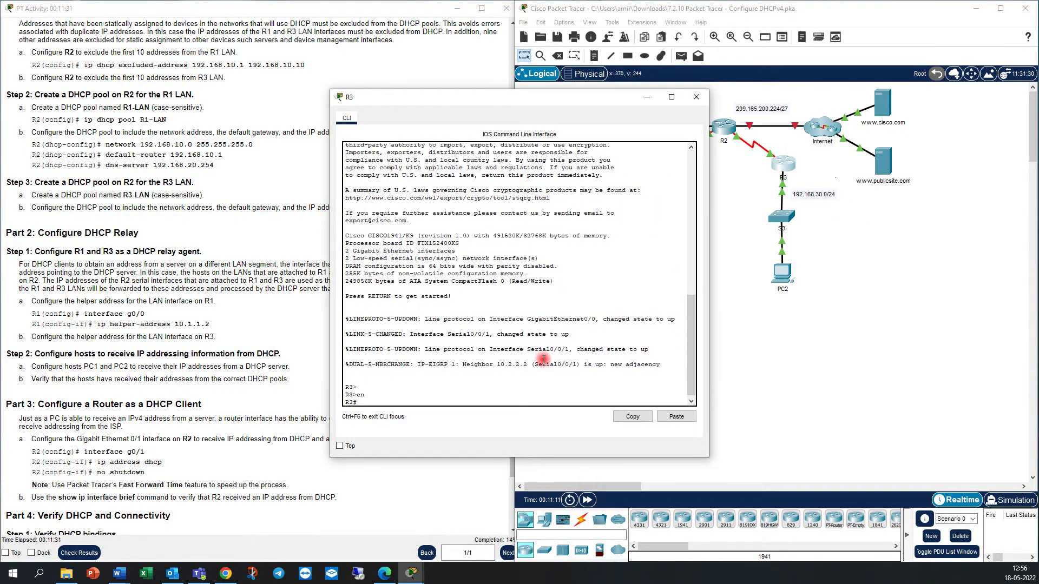
{"action": "type", "text": "ionf t"}
{"action": "key", "text": "Return"}
{"action": "type", "text": "in"}
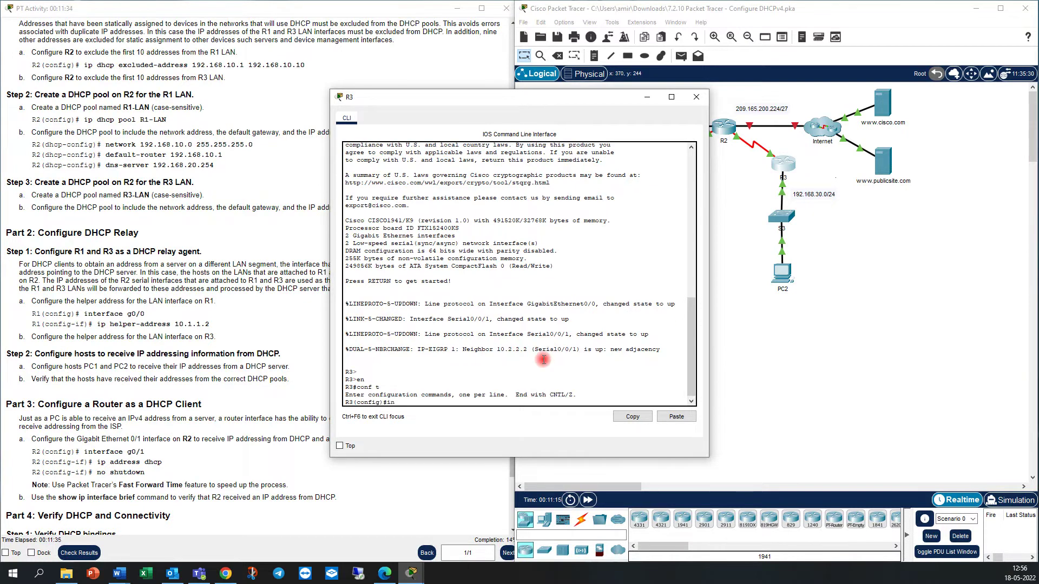
{"action": "type", "text": "t g0/0"}
{"action": "key", "text": "Return"}
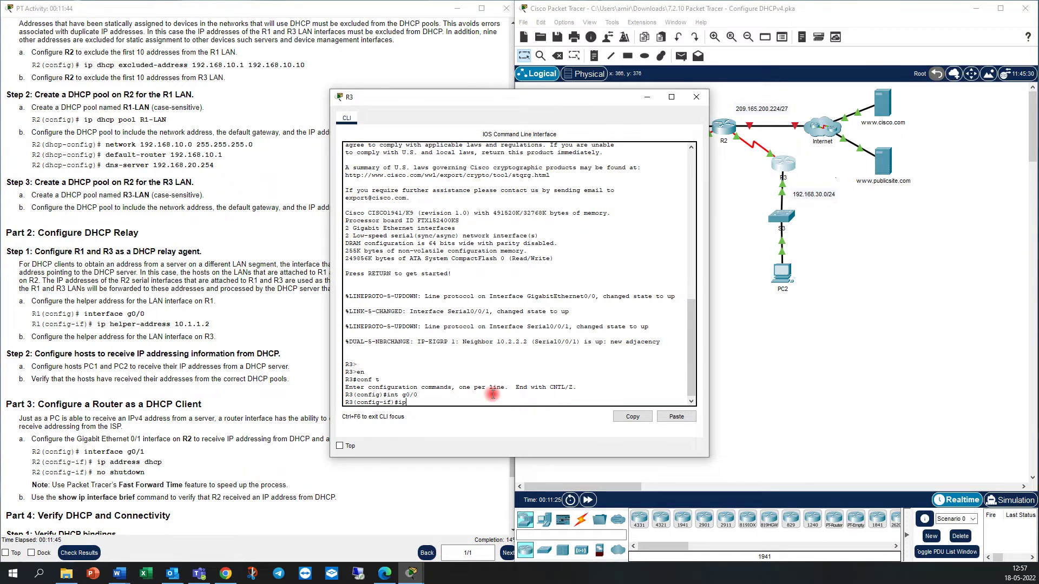
Step: Set the IP helper address on R3's g0/0 to 10.2.2.2, checking R2's S0/0/1 address in the addressing table
{"action": "type", "text": "ip"}
{"action": "key", "text": "Tab"}
{"action": "type", "text": "hel"}
{"action": "key", "text": "Tab"}
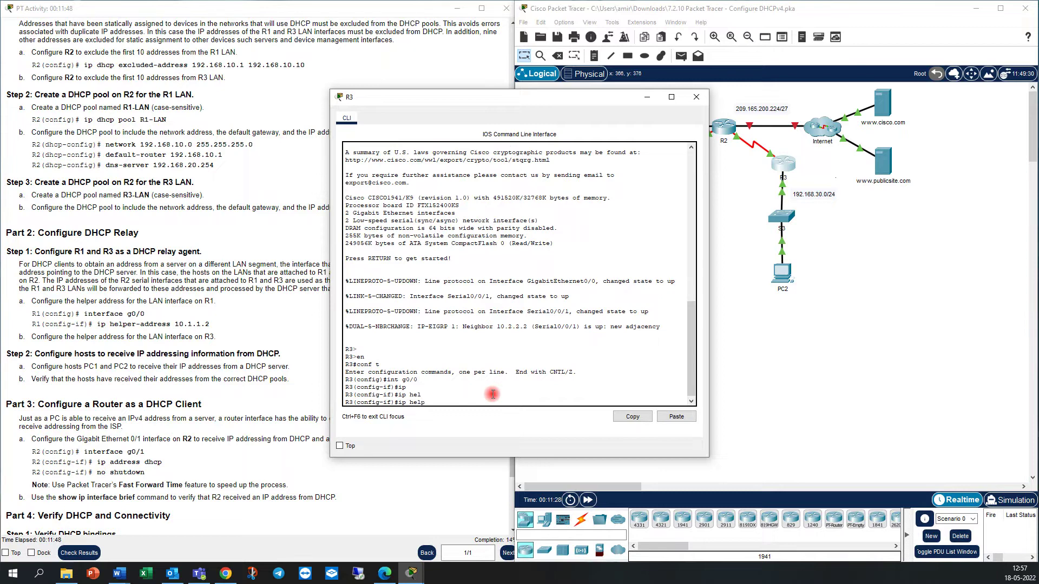
{"action": "type", "text": "per-a"}
{"action": "key", "text": "Tab"}
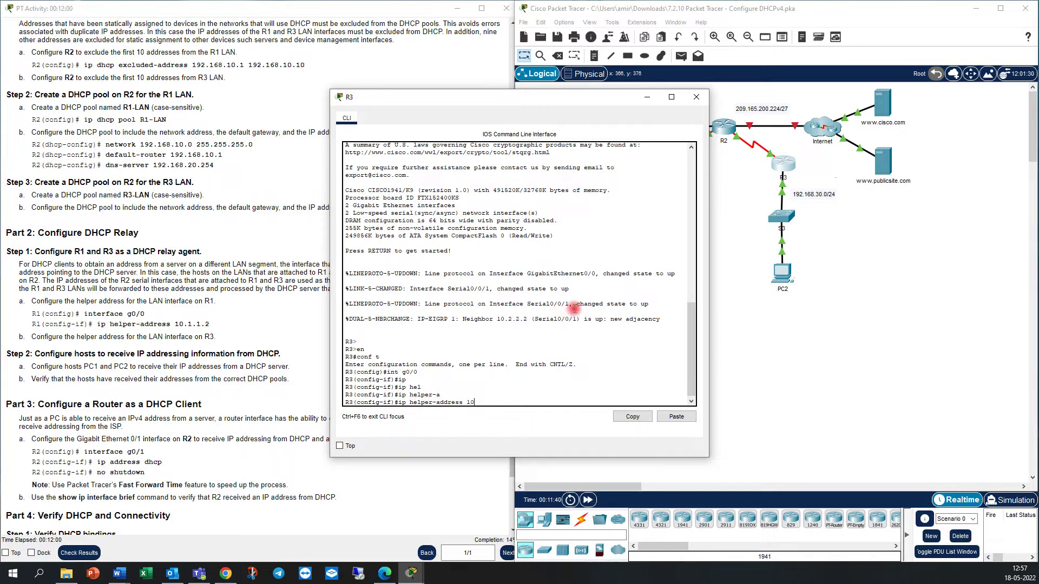
{"action": "left_click_drag", "start_coordinate": [584, 90], "coordinate": [407, 72]}
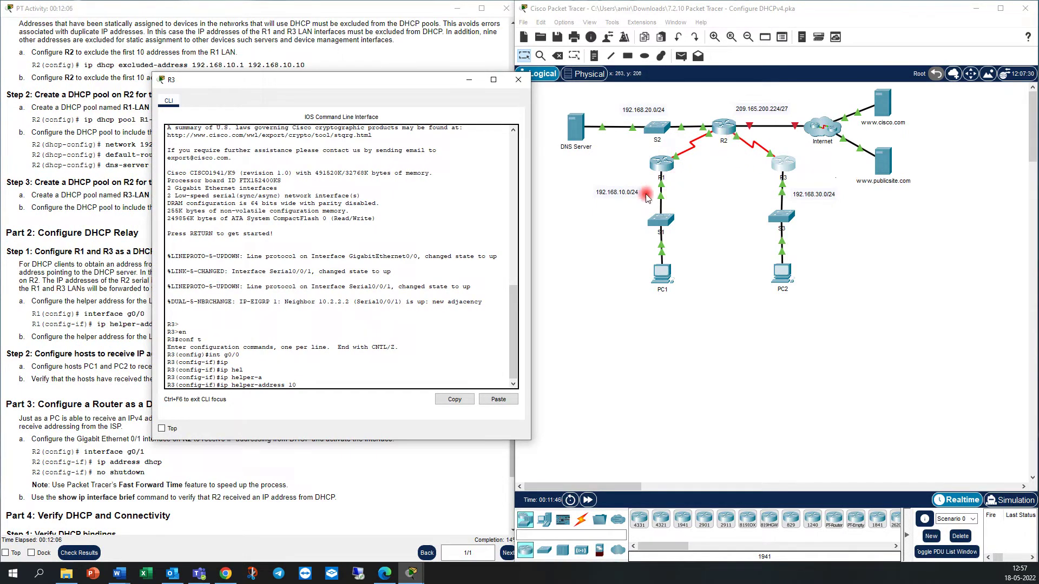
{"action": "scroll", "coordinate": [427, 58], "scroll_direction": "up", "scroll_amount": 5}
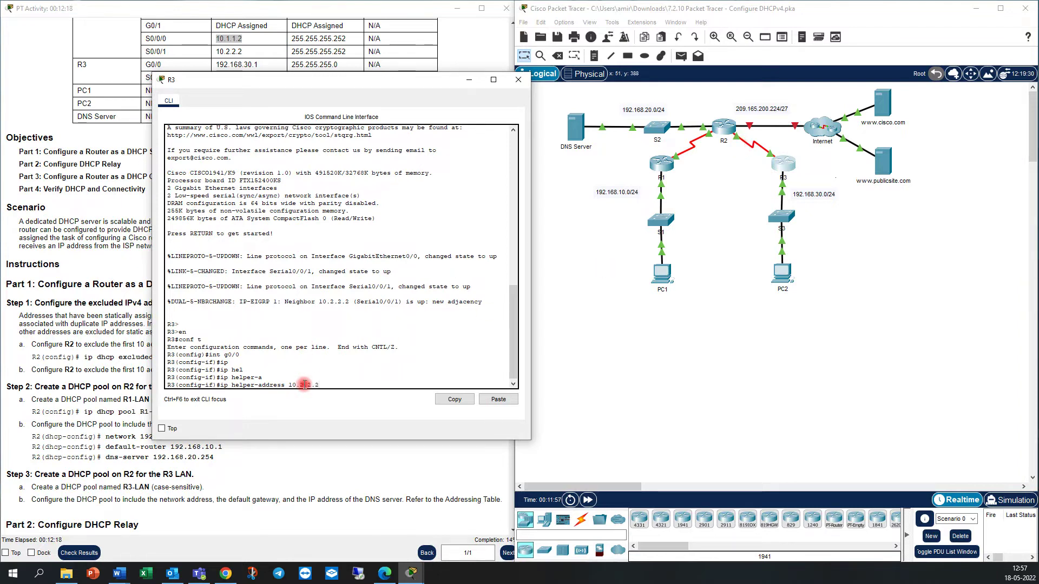
{"action": "key", "text": "Return"}
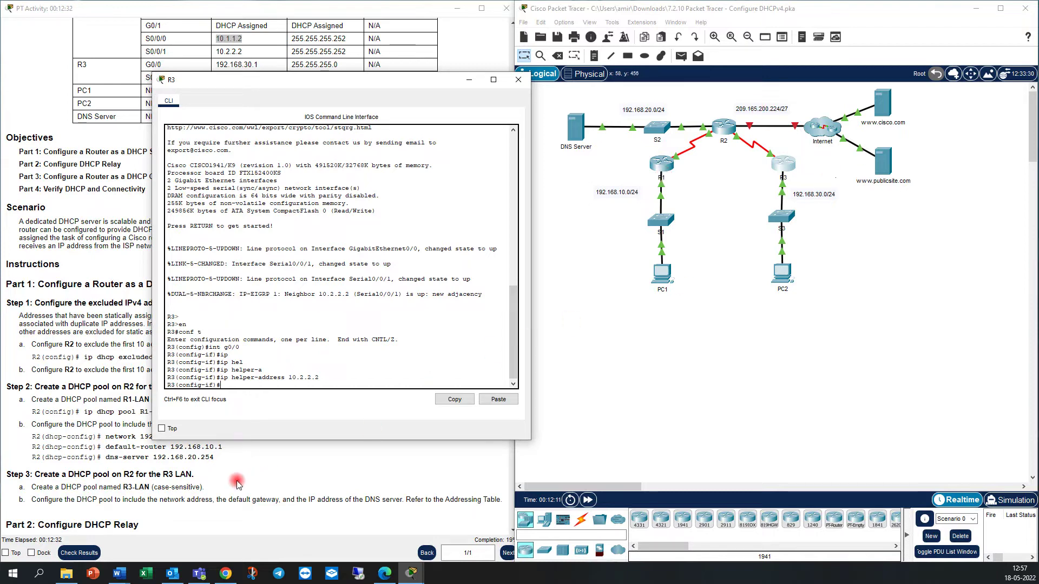
Step: Set PC1 to obtain its IPv4 configuration by DHCP and its IPv6 configuration automatically, following Part 2 Step 2 of the instructions
{"action": "scroll", "coordinate": [238, 483], "scroll_direction": "down", "scroll_amount": 1}
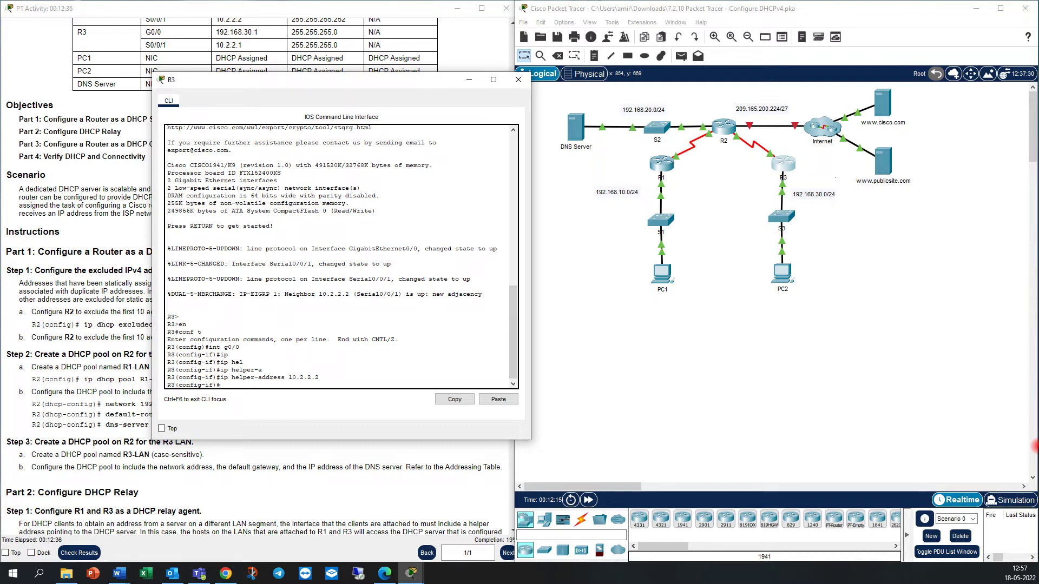
{"action": "left_click", "coordinate": [469, 79]}
{"action": "scroll", "coordinate": [276, 331], "scroll_direction": "down", "scroll_amount": 7}
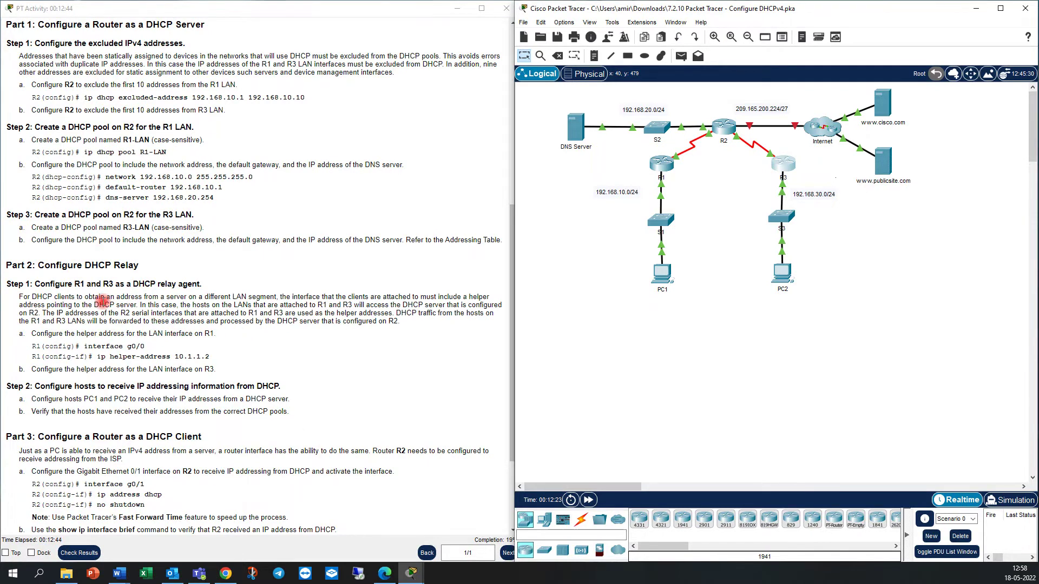
{"action": "scroll", "coordinate": [102, 300], "scroll_direction": "down", "scroll_amount": 2}
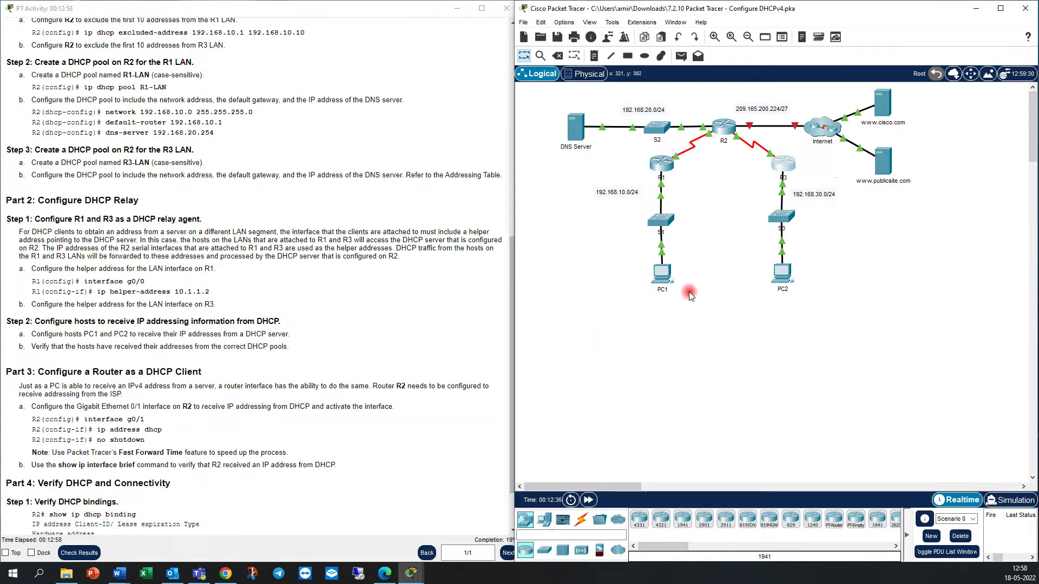
{"action": "left_click", "coordinate": [661, 273]}
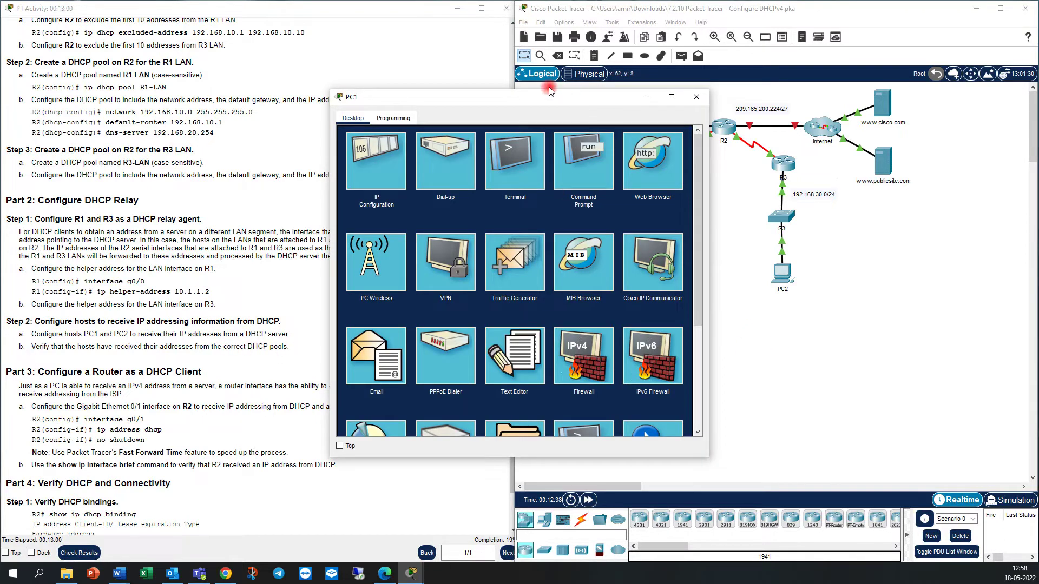
{"action": "left_click_drag", "start_coordinate": [536, 97], "coordinate": [575, 110]}
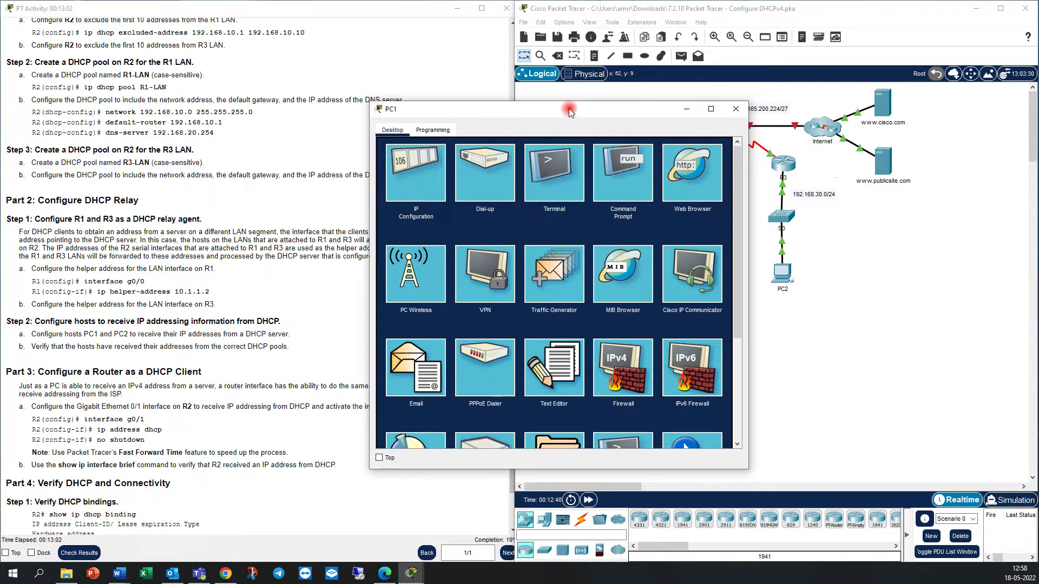
{"action": "left_click", "coordinate": [433, 187]}
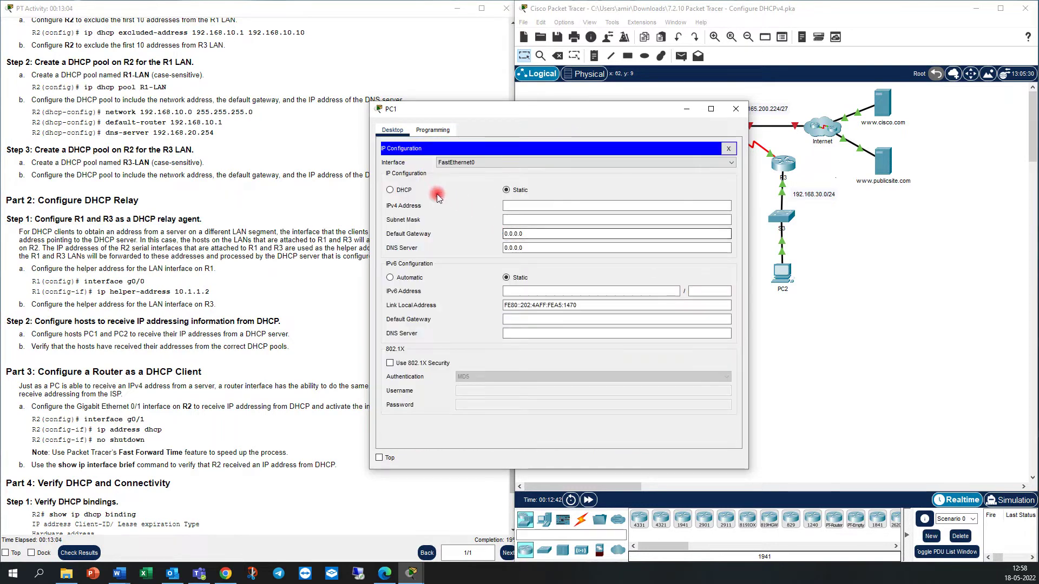
{"action": "left_click", "coordinate": [391, 190]}
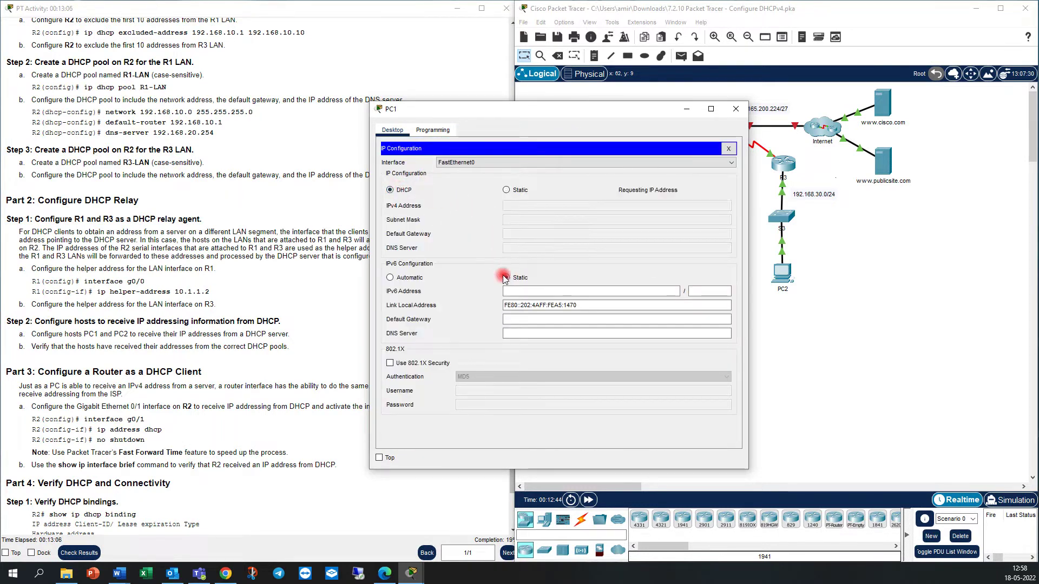
{"action": "left_click", "coordinate": [421, 279]}
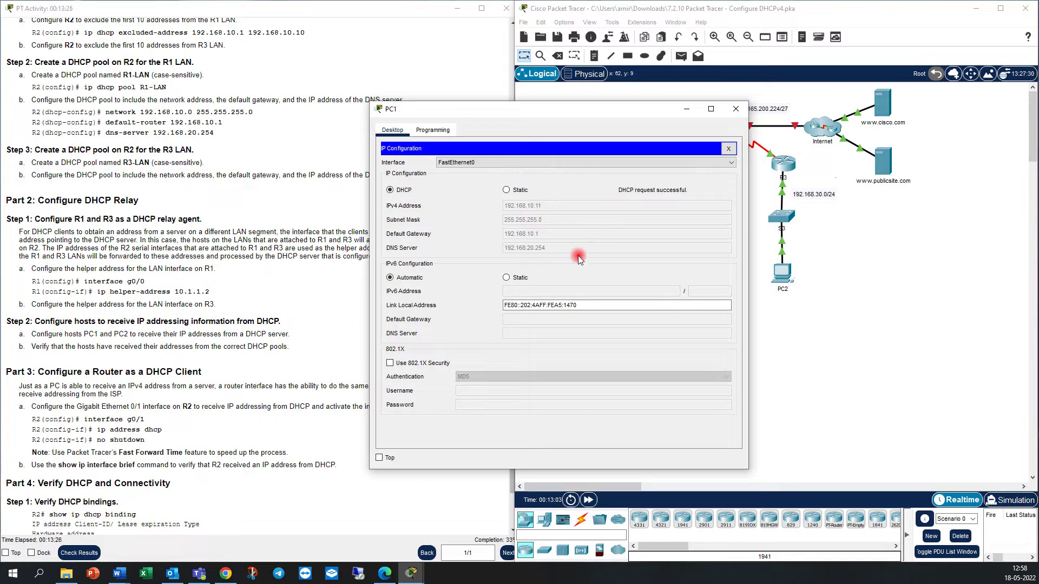
{"action": "left_click", "coordinate": [735, 109]}
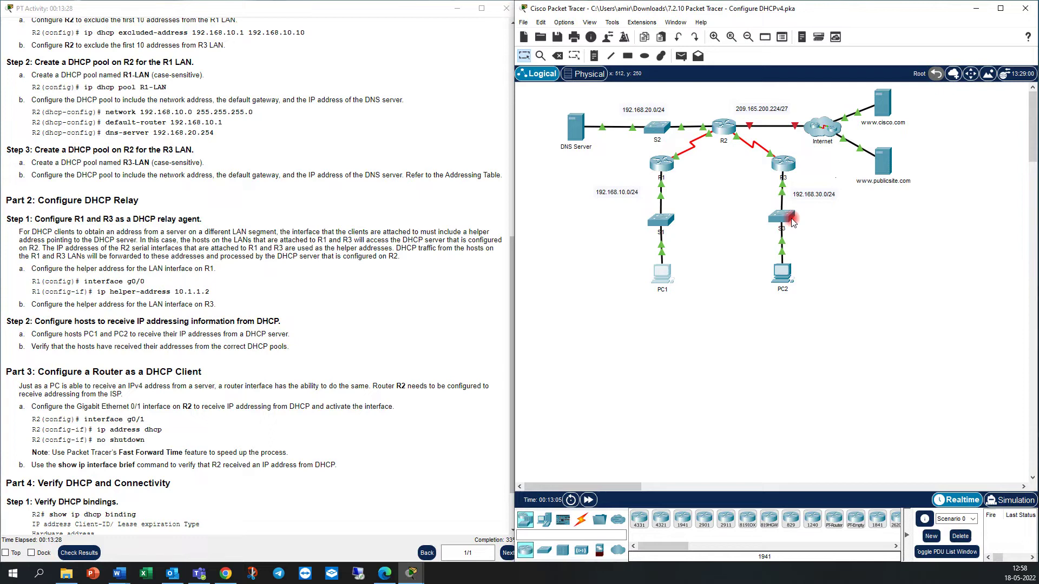
Step: Set PC2 to obtain its IPv4 configuration by DHCP and its IPv6 configuration automatically
{"action": "left_click", "coordinate": [781, 274]}
{"action": "left_click", "coordinate": [405, 145]}
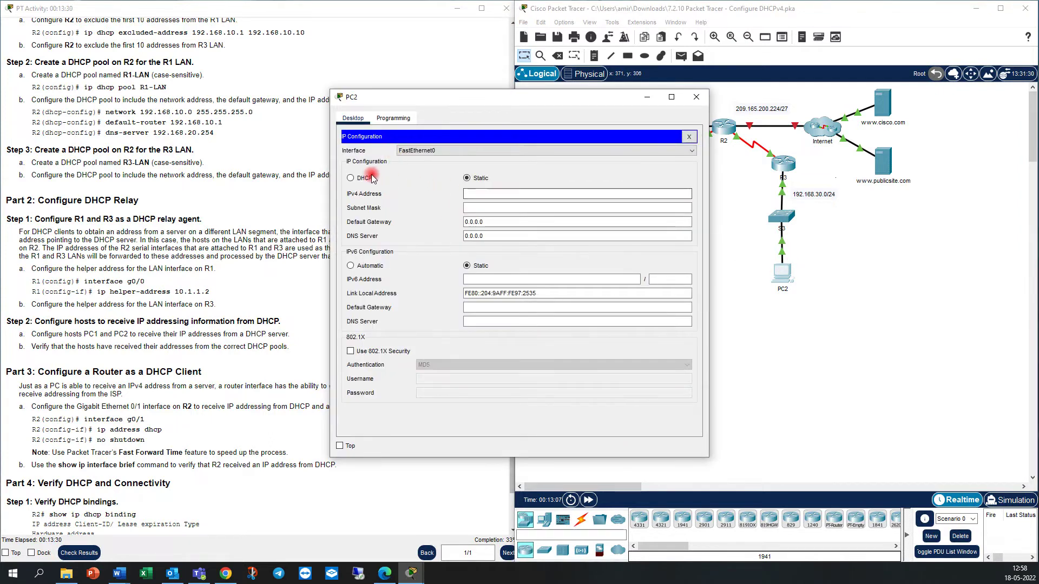
{"action": "left_click", "coordinate": [351, 178]}
{"action": "left_click", "coordinate": [359, 267]}
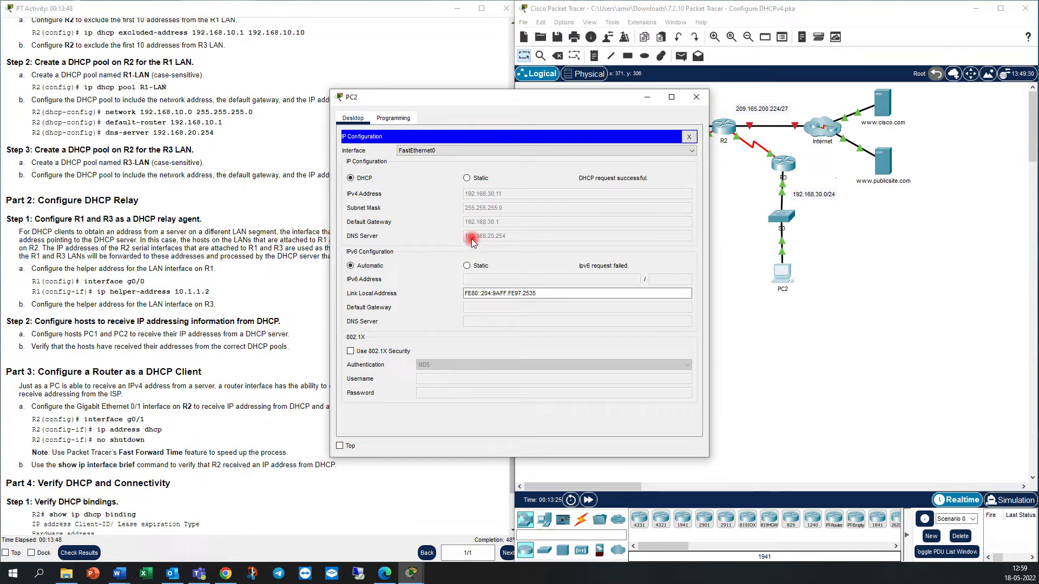
{"action": "left_click", "coordinate": [696, 98]}
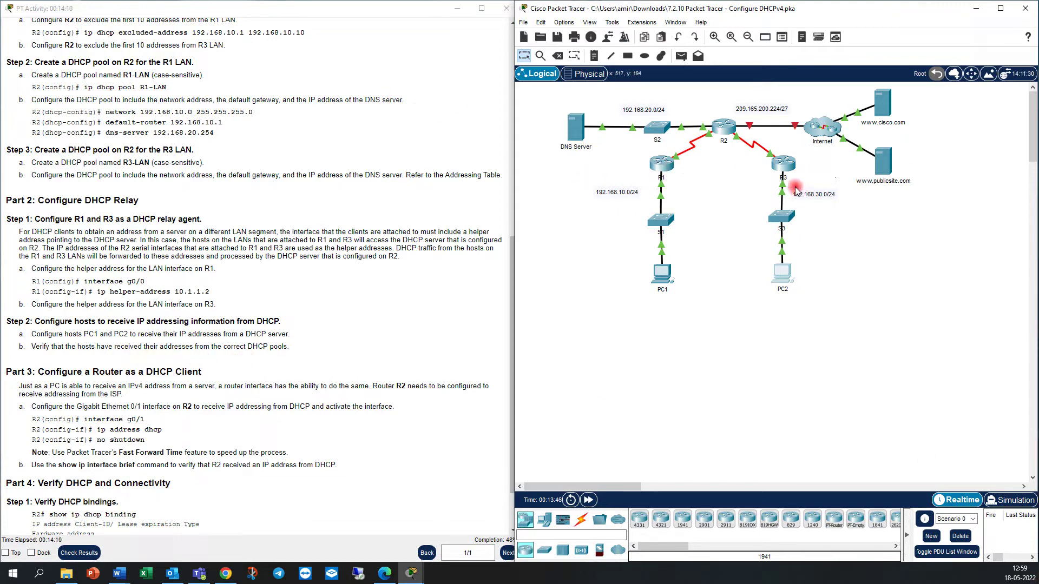
Step: Run ipconfig in PC2's command prompt and check the IPv4 address, subnet mask and default gateway of FastEthernet0
{"action": "left_click", "coordinate": [781, 272]}
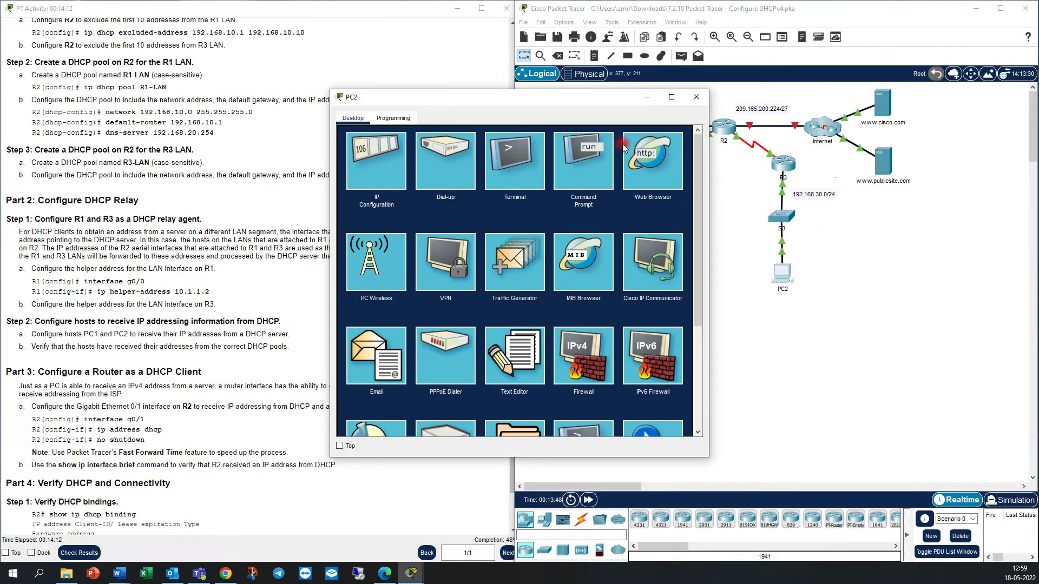
{"action": "left_click", "coordinate": [593, 177]}
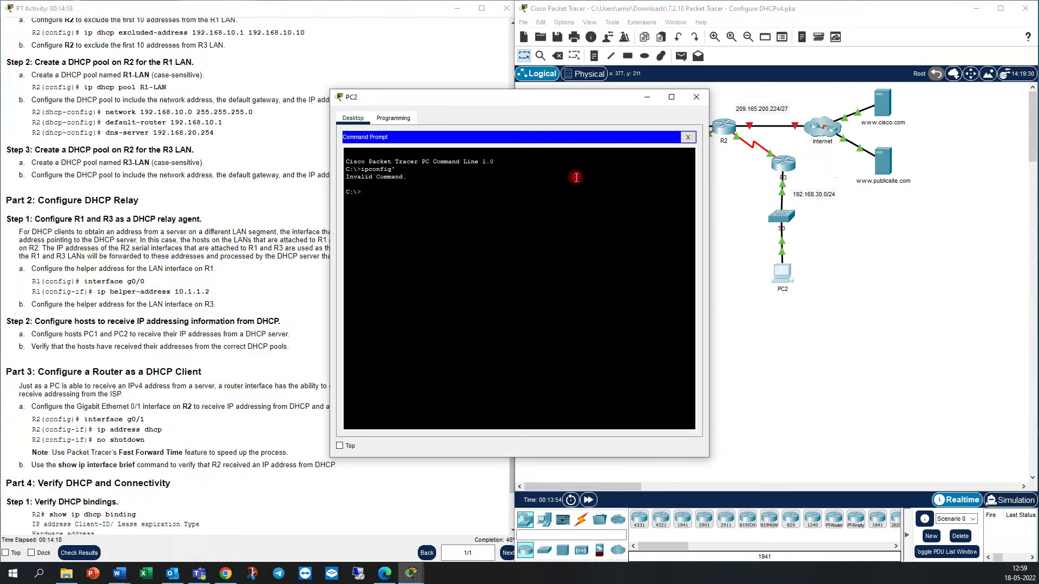
{"action": "key", "text": "Up"}
{"action": "key", "text": "BackSpace"}
{"action": "key", "text": "Return"}
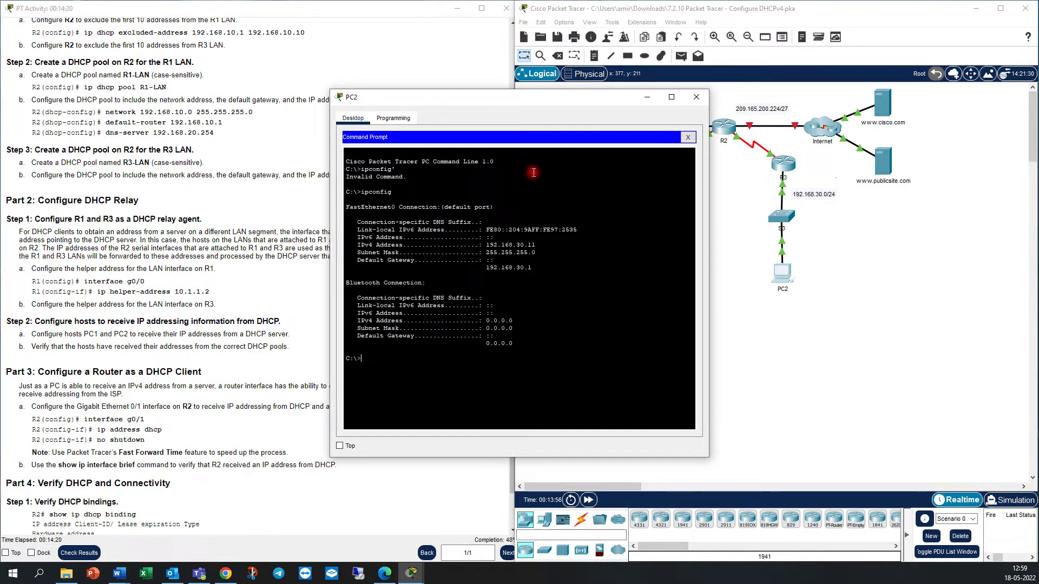
{"action": "left_click_drag", "start_coordinate": [543, 253], "coordinate": [349, 260]}
{"action": "left_click", "coordinate": [548, 273]}
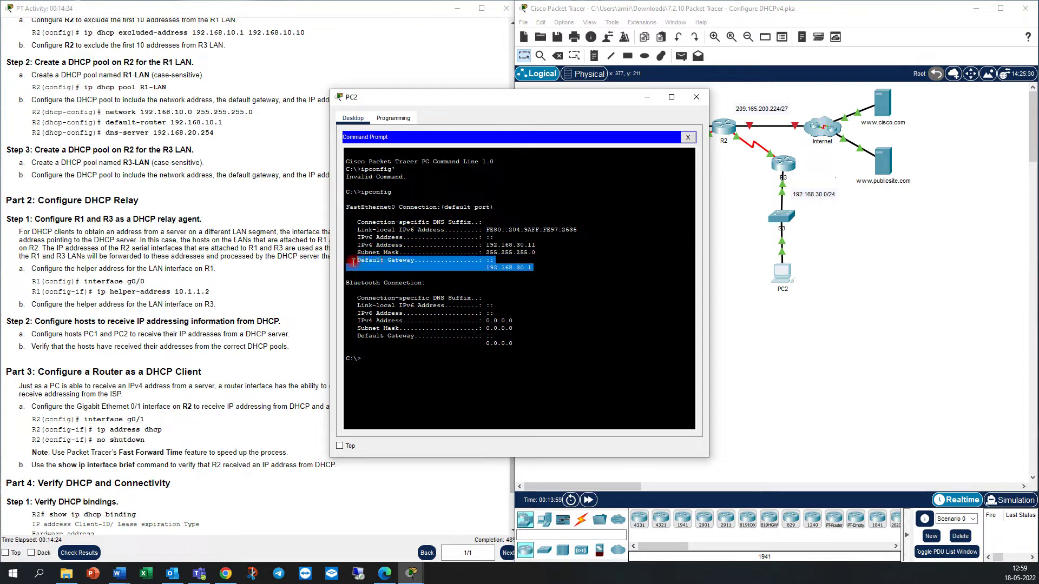
{"action": "left_click", "coordinate": [537, 336]}
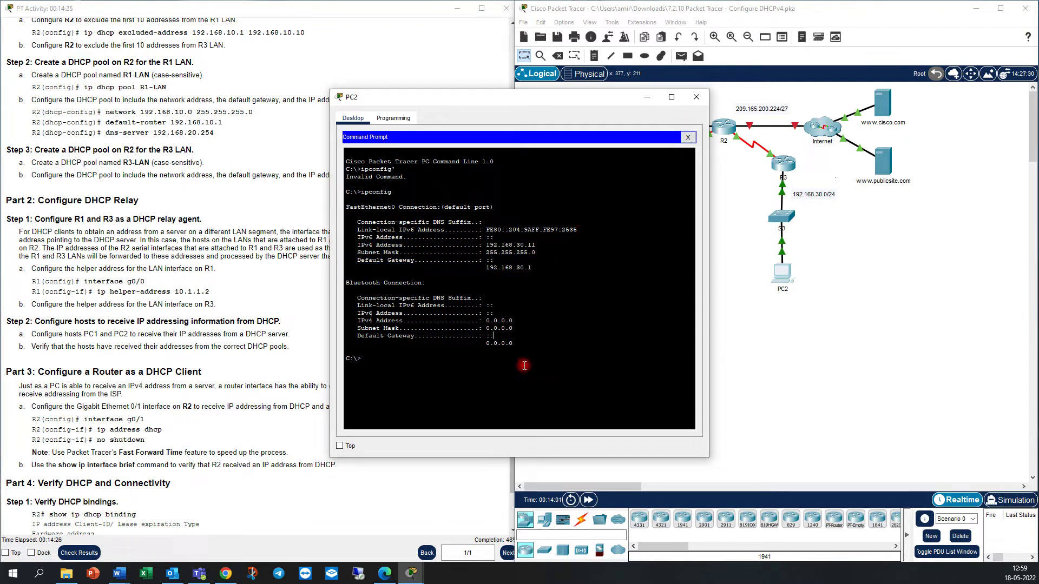
{"action": "left_click", "coordinate": [694, 100]}
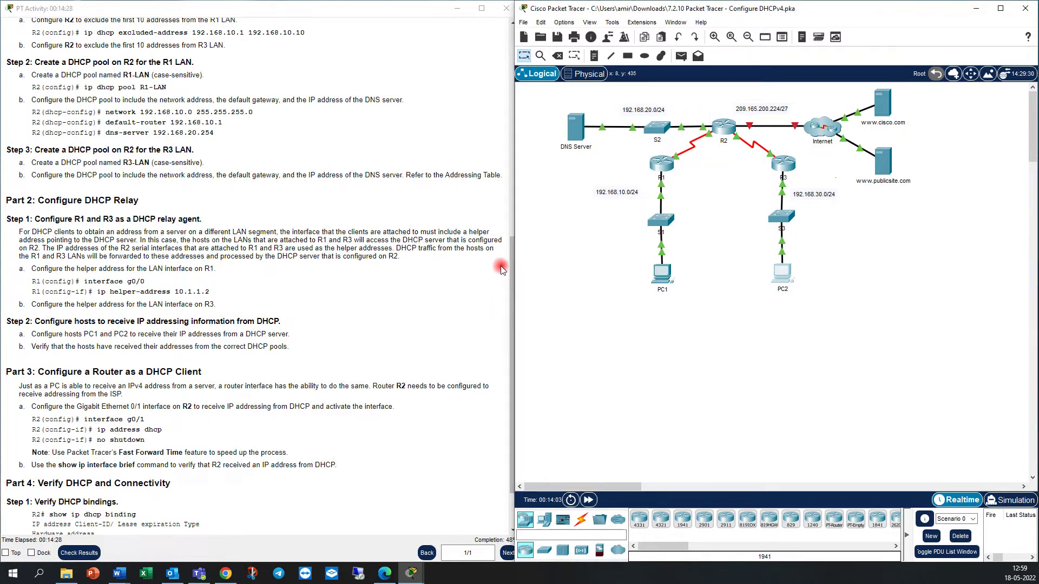
Step: Read the Part 3 DHCP client instructions, leave DHCP pool configuration on R2 and enter interface g0/1
{"action": "scroll", "coordinate": [150, 374], "scroll_direction": "down", "scroll_amount": 1}
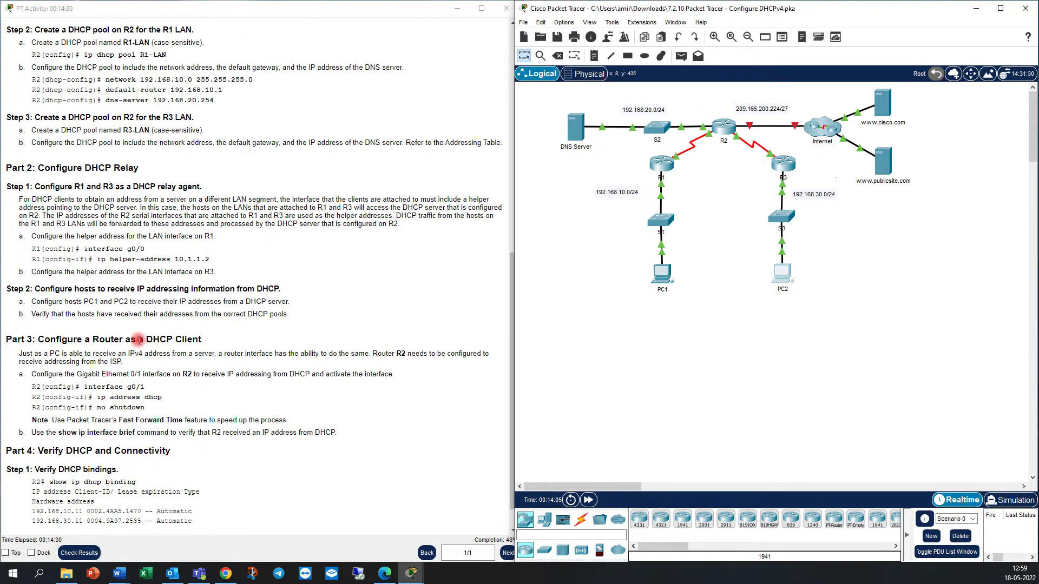
{"action": "scroll", "coordinate": [152, 324], "scroll_direction": "down", "scroll_amount": 1}
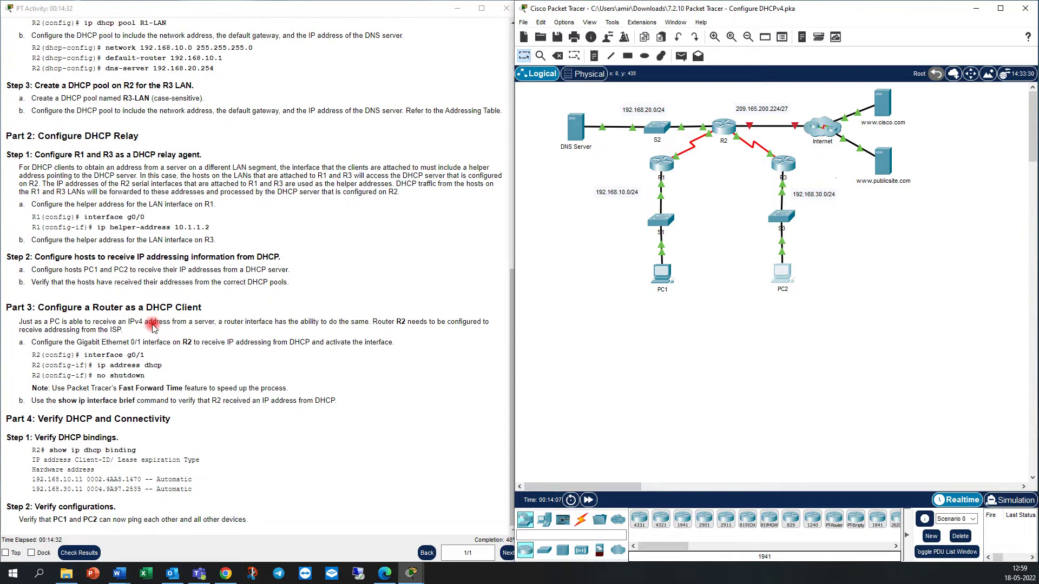
{"action": "left_click", "coordinate": [41, 307]}
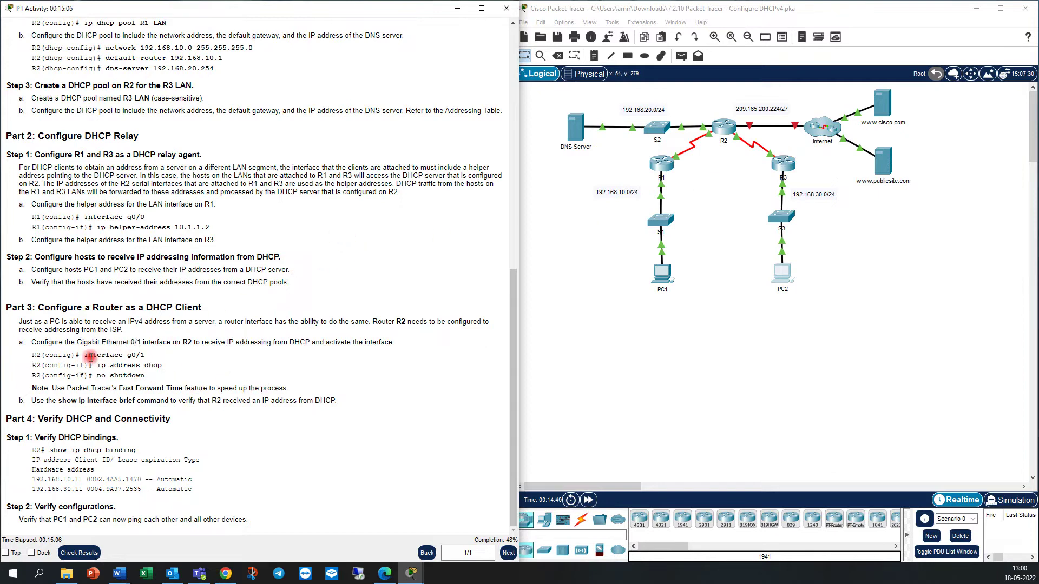
{"action": "left_click", "coordinate": [722, 129]}
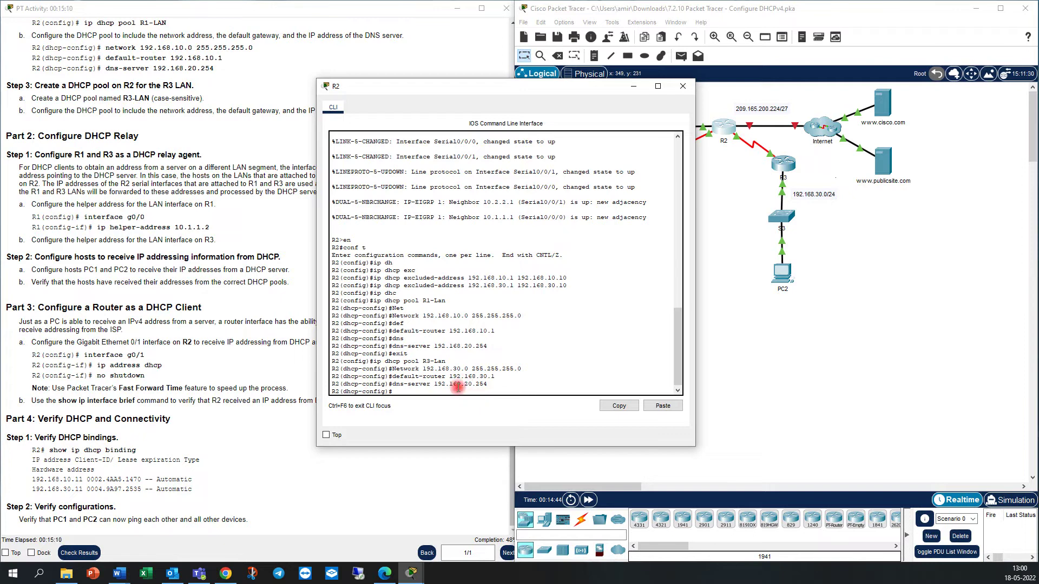
{"action": "type", "text": "ex"}
{"action": "key", "text": "Return"}
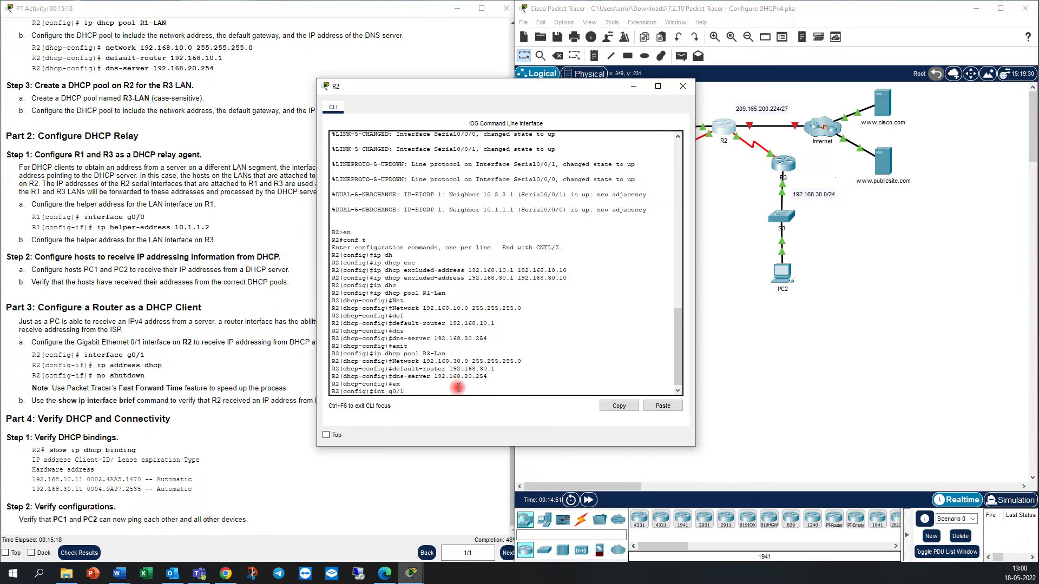
{"action": "key", "text": "Return"}
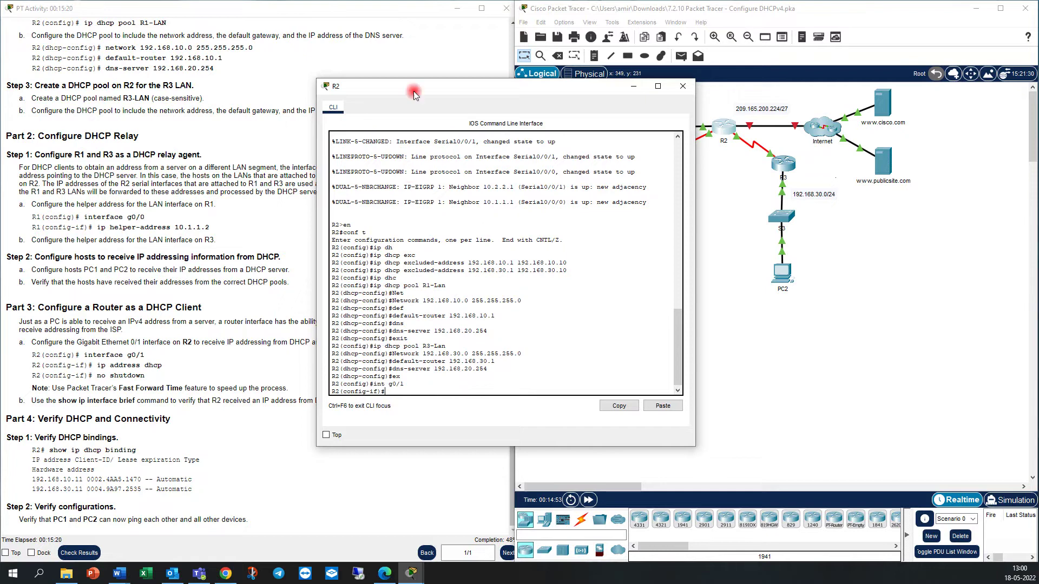
{"action": "left_click_drag", "start_coordinate": [475, 83], "coordinate": [423, 74]}
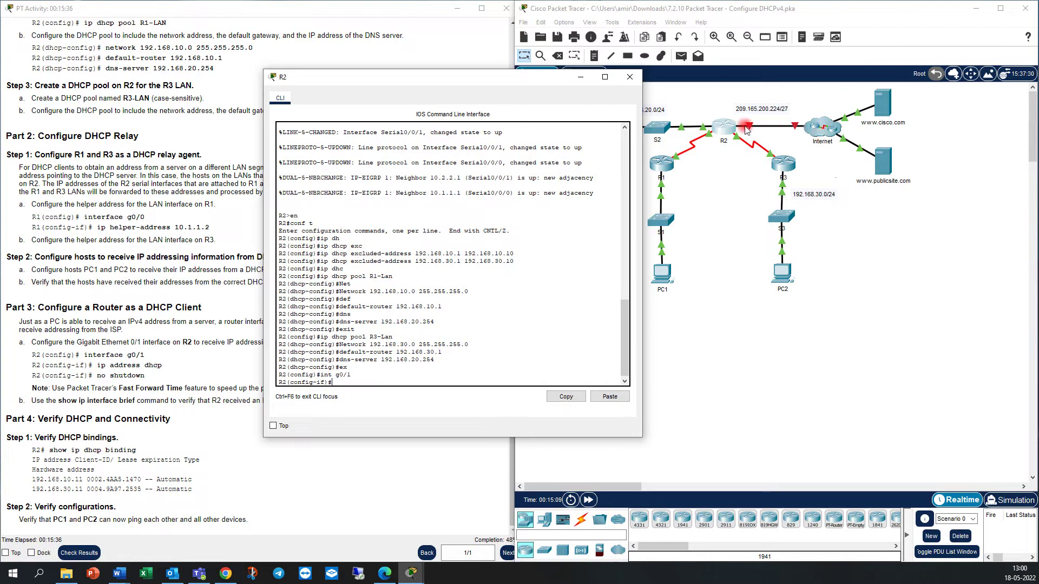
Step: Configure R2's g0/1 interface to receive its IP address from DHCP with ip address dhcp
{"action": "left_click", "coordinate": [397, 382]}
{"action": "type", "text": "ip a"}
{"action": "key", "text": "Tab"}
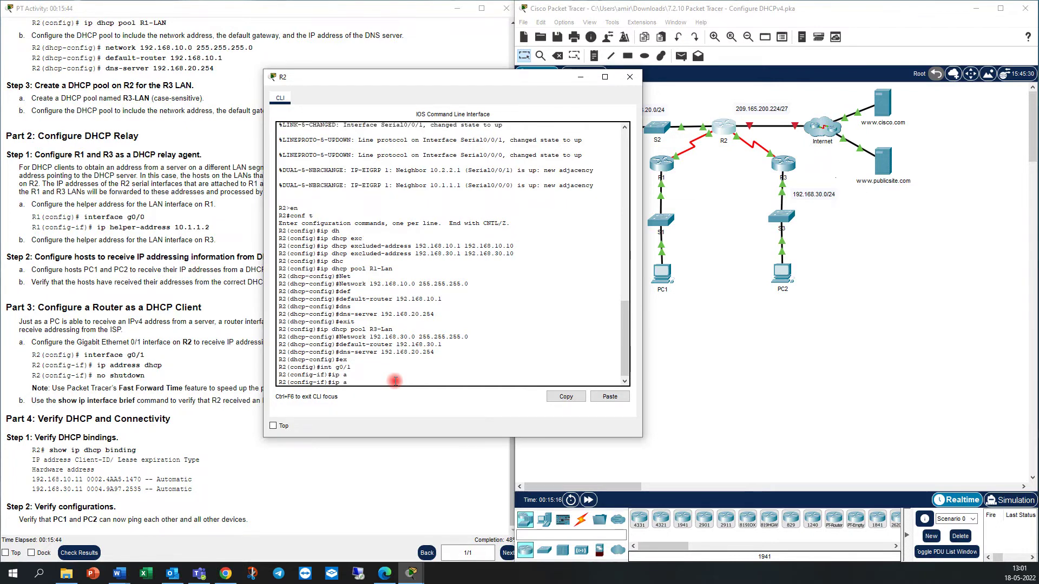
{"action": "type", "text": "dd"}
{"action": "key", "text": "Tab"}
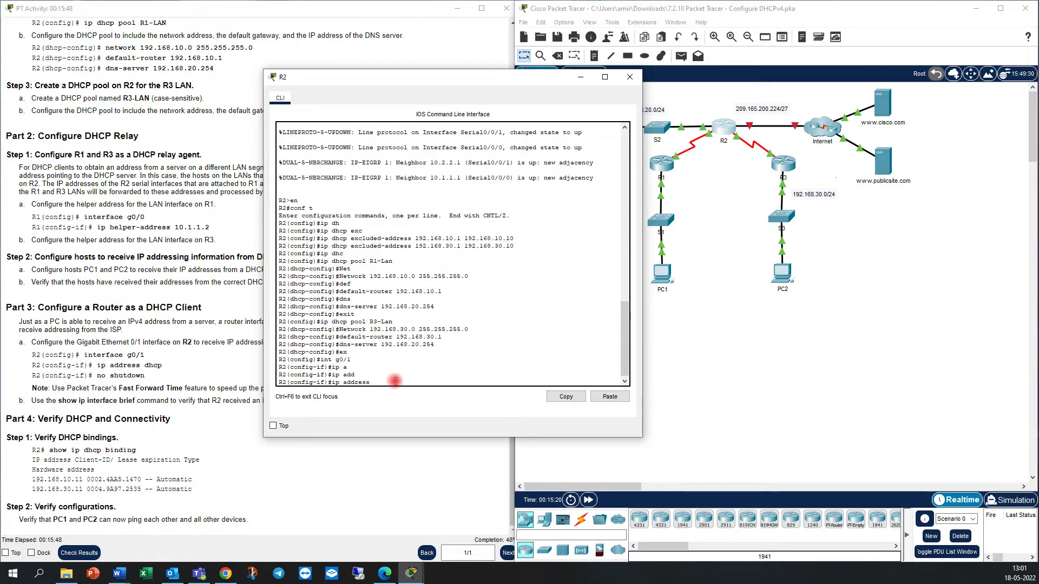
{"action": "type", "text": "dhcp"}
{"action": "key", "text": "Return"}
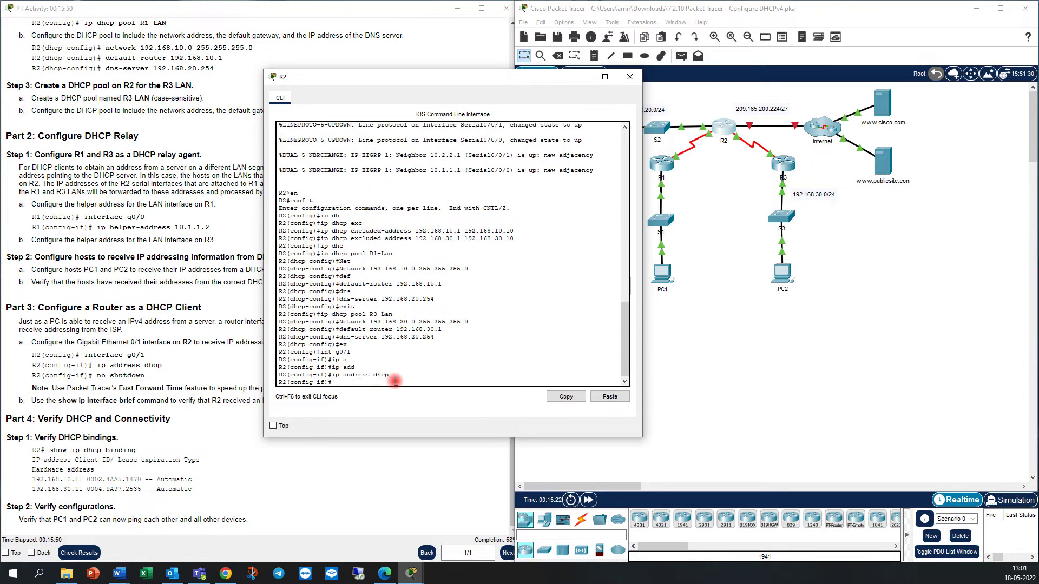
Step: Activate R2's g0/1 interface with no shut and review the interface state messages
{"action": "type", "text": "no d"}
{"action": "type", "text": "hut"}
{"action": "key", "text": "Return"}
{"action": "key", "text": "Return"}
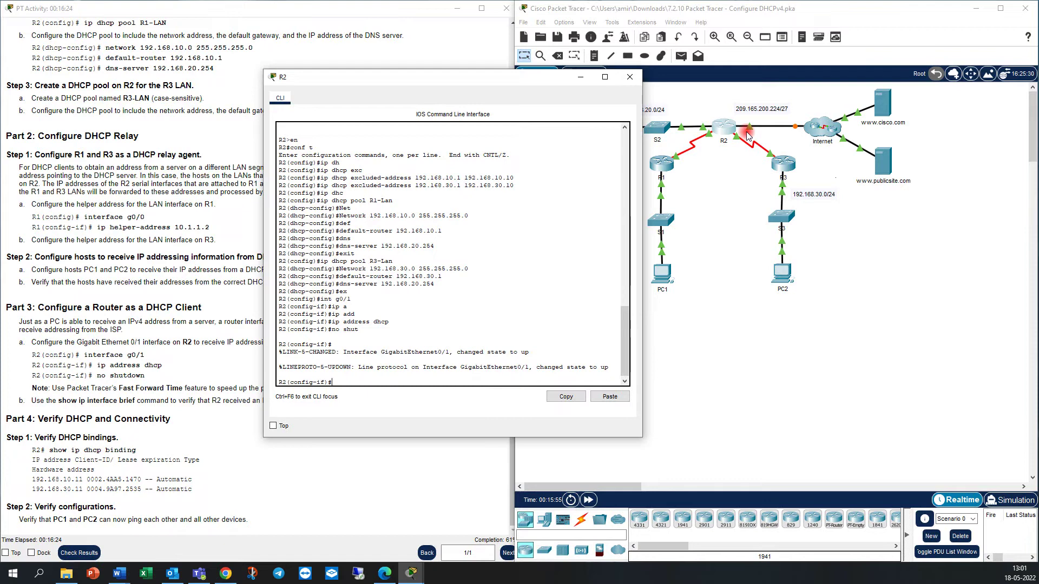
{"action": "left_click_drag", "start_coordinate": [388, 322], "coordinate": [333, 323]}
{"action": "left_click", "coordinate": [357, 329]}
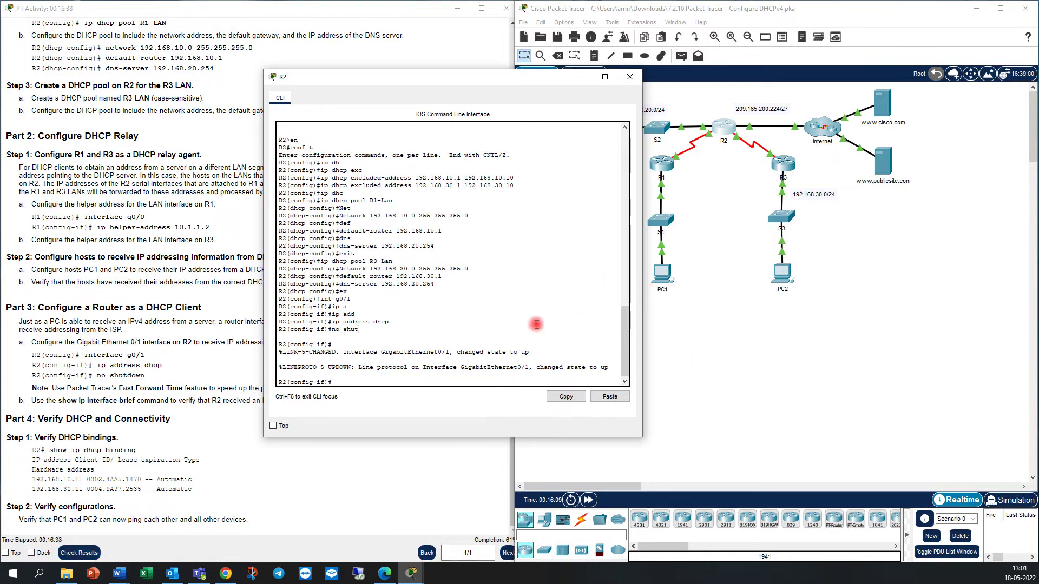
{"action": "left_click_drag", "start_coordinate": [604, 368], "coordinate": [563, 369]}
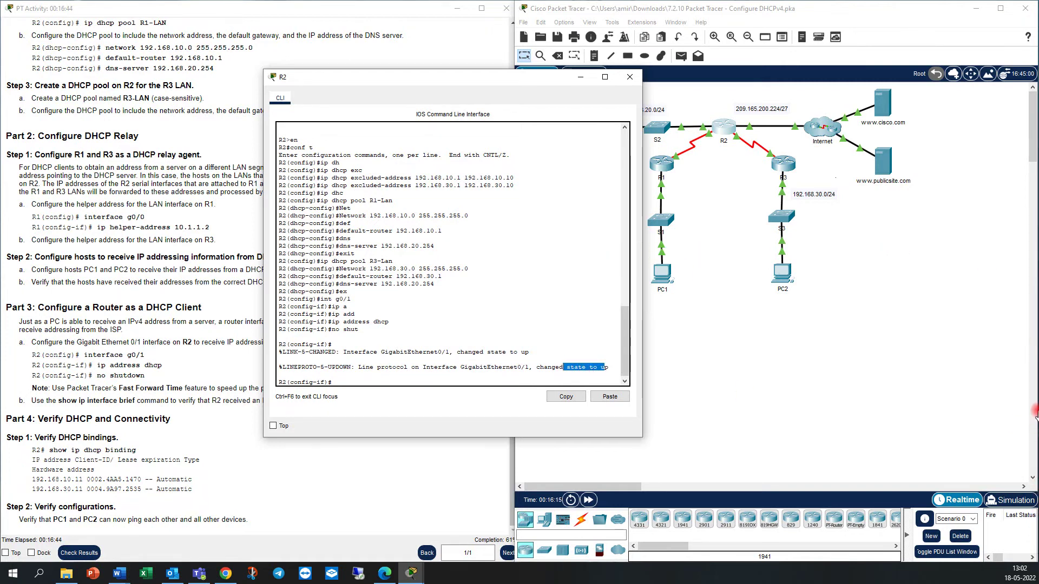
Step: End configuration mode on R2 and run show ip int br to check the address assigned to g0/1
{"action": "left_click", "coordinate": [379, 380]}
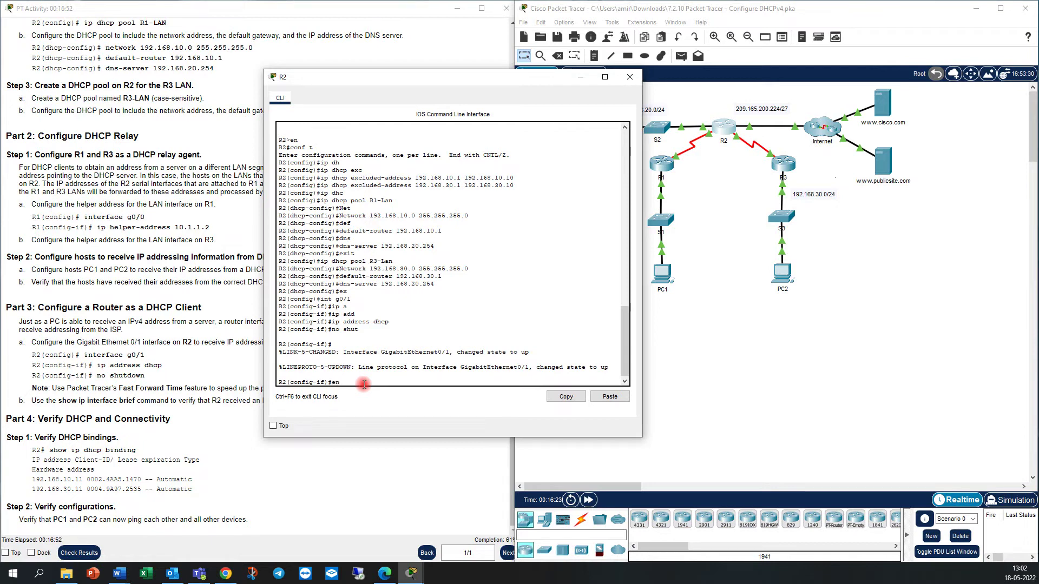
{"action": "type", "text": "nd"}
{"action": "key", "text": "Return"}
{"action": "key", "text": "Return"}
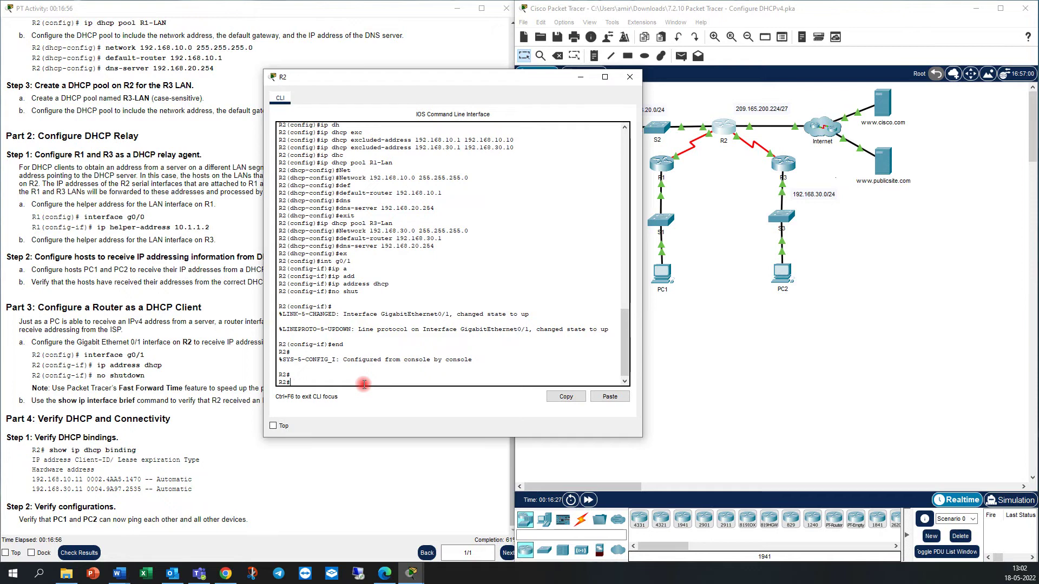
{"action": "type", "text": "show ip int"}
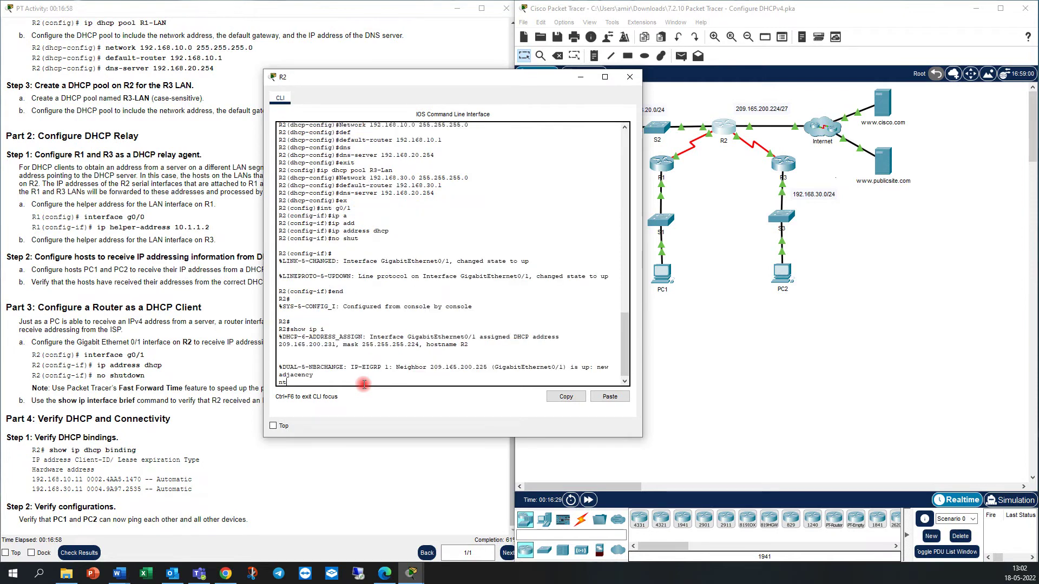
{"action": "key", "text": "Return"}
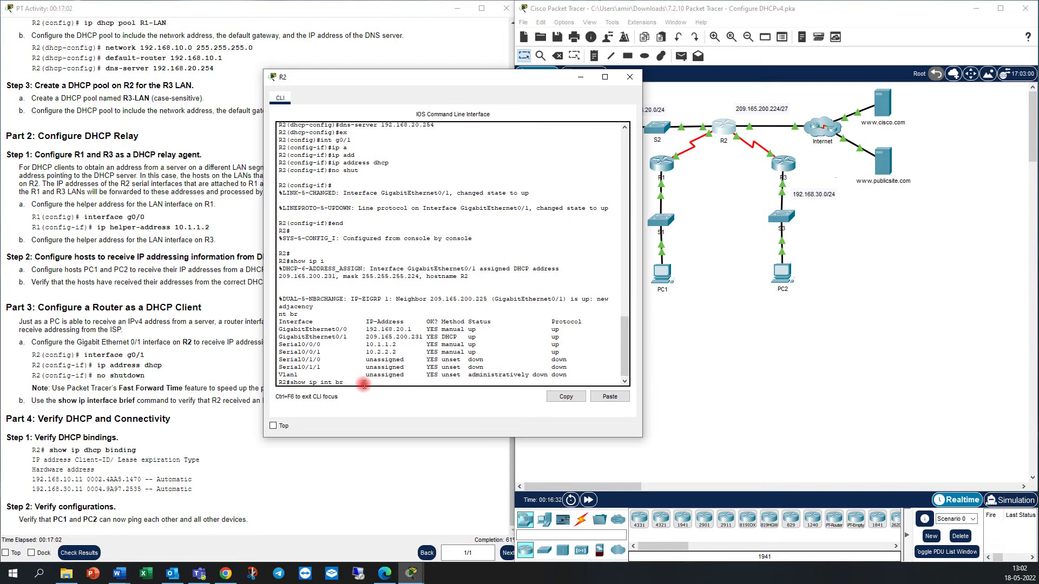
Step: Rerun show ip int brief on R2 to list the interface addresses and states again
{"action": "type", "text": "show ip int br"}
{"action": "key", "text": "Tab"}
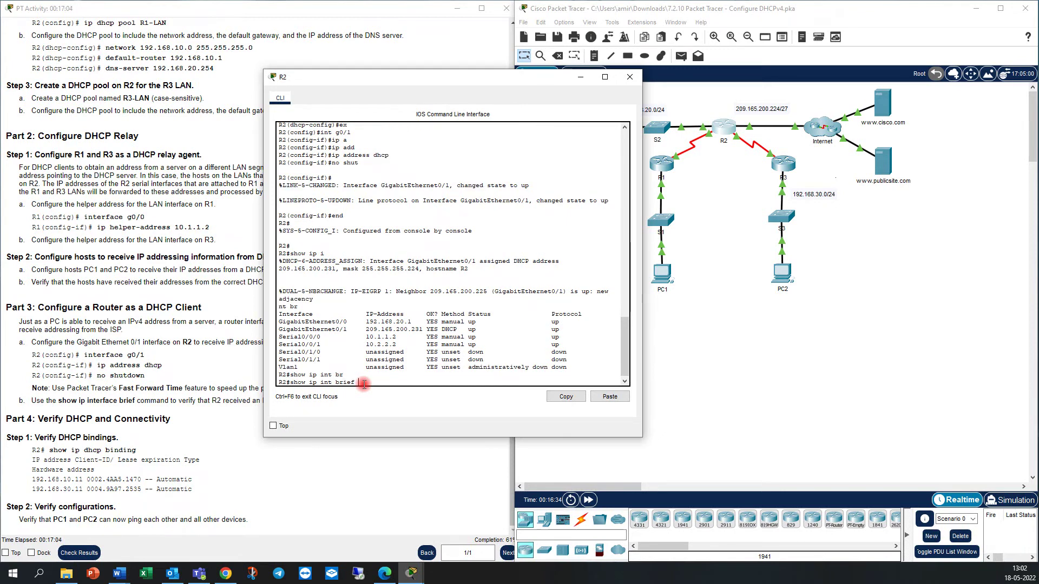
{"action": "key", "text": "Return"}
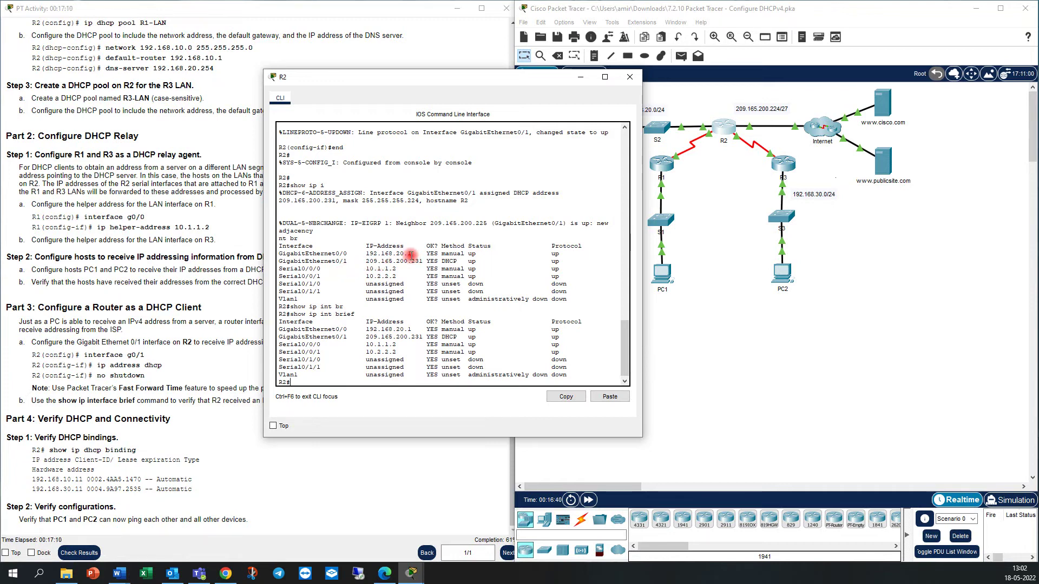
Step: Review the g0/1 DHCP client commands, the address assignment message and the GigabitEthernet0/1 entry in R2's CLI output
{"action": "scroll", "coordinate": [357, 242], "scroll_direction": "up", "scroll_amount": 10}
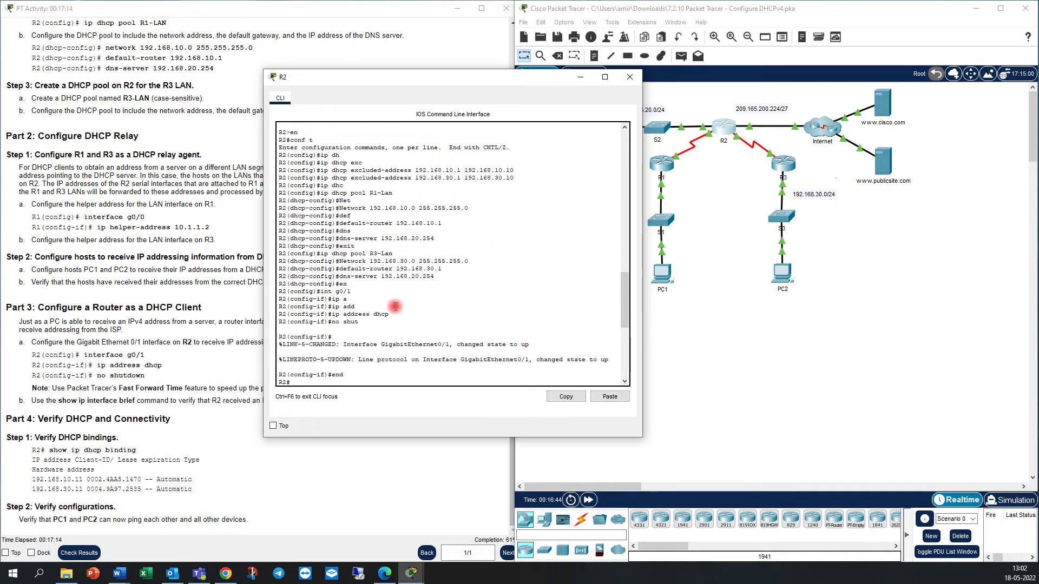
{"action": "left_click_drag", "start_coordinate": [350, 291], "coordinate": [332, 291]}
{"action": "left_click", "coordinate": [359, 336]}
{"action": "scroll", "coordinate": [359, 336], "scroll_direction": "down", "scroll_amount": 7}
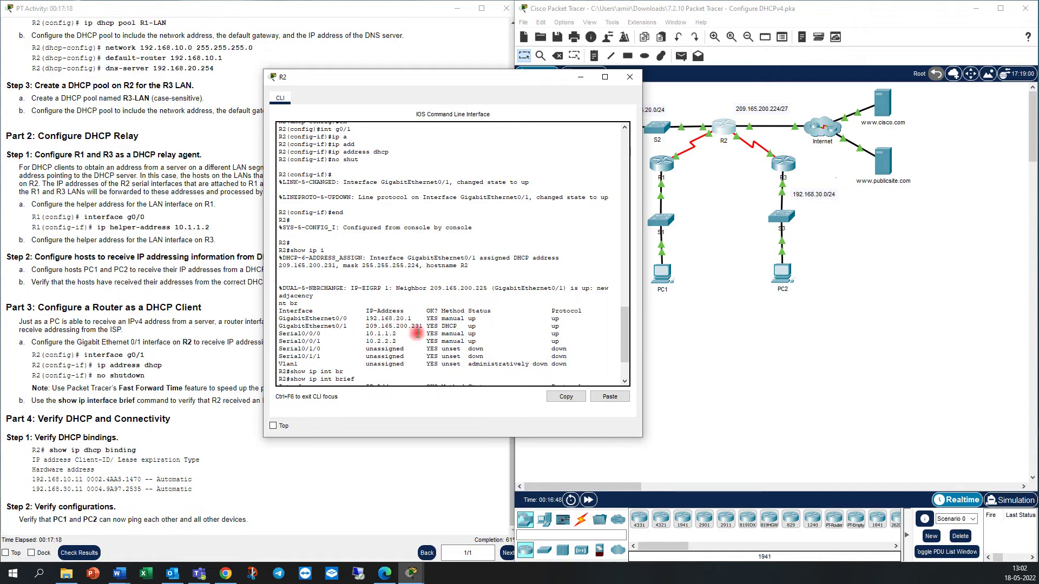
{"action": "left_click_drag", "start_coordinate": [365, 327], "coordinate": [372, 328]}
{"action": "triple_click", "coordinate": [373, 329]}
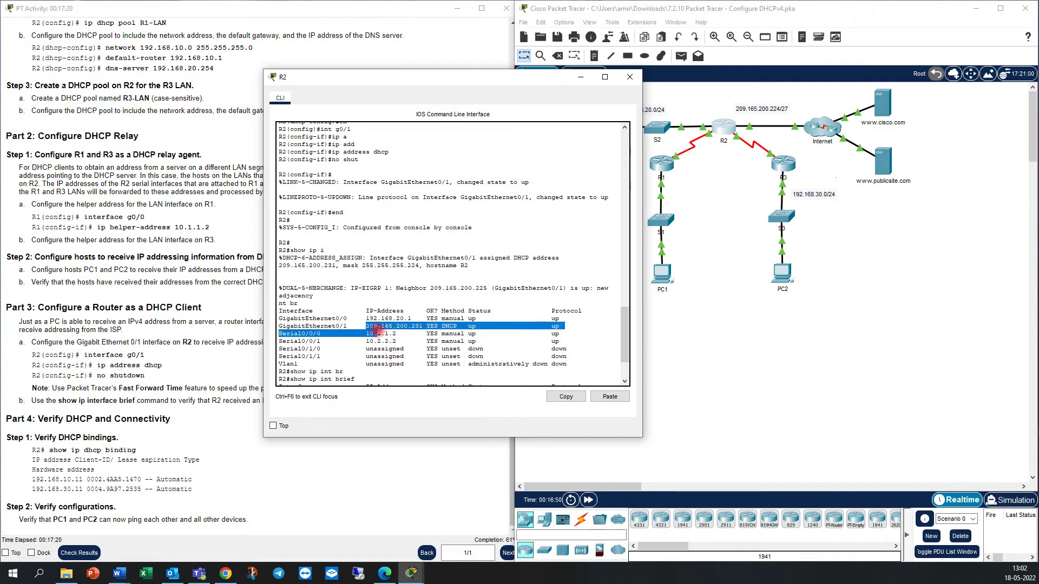
{"action": "left_click", "coordinate": [375, 329]}
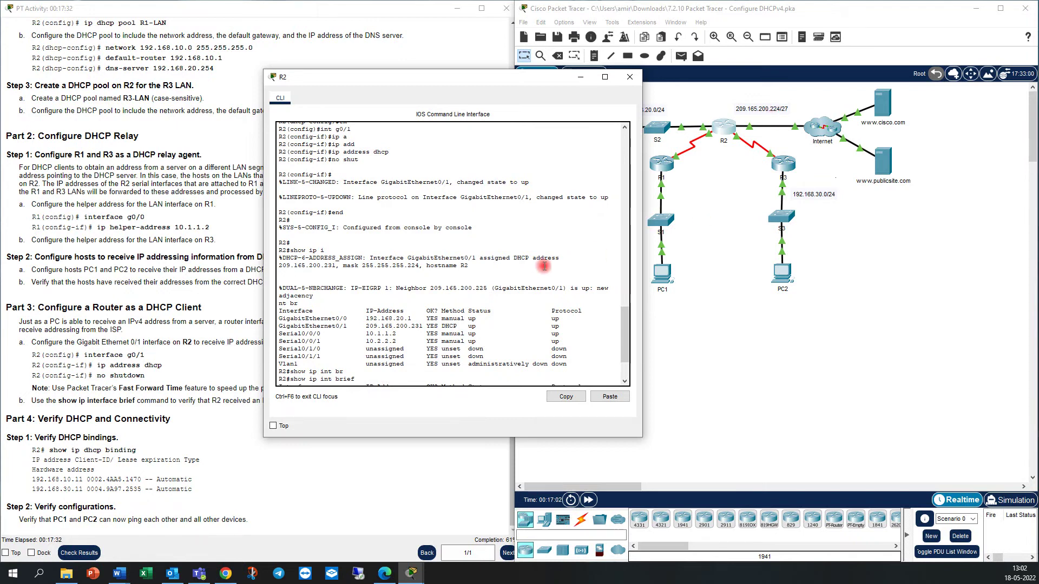
{"action": "scroll", "coordinate": [463, 328], "scroll_direction": "down", "scroll_amount": 3}
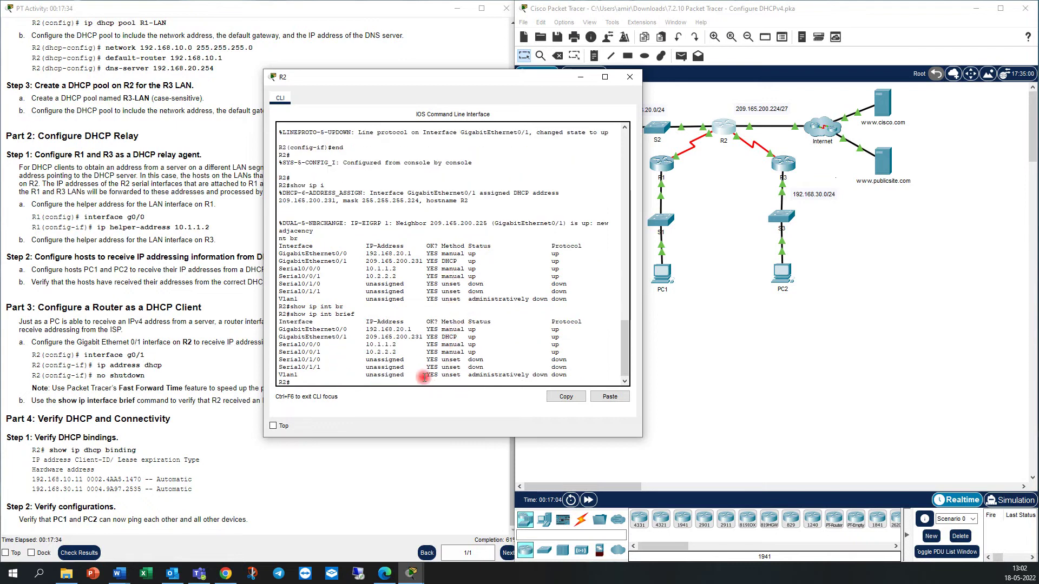
{"action": "scroll", "coordinate": [421, 375], "scroll_direction": "down", "scroll_amount": 1}
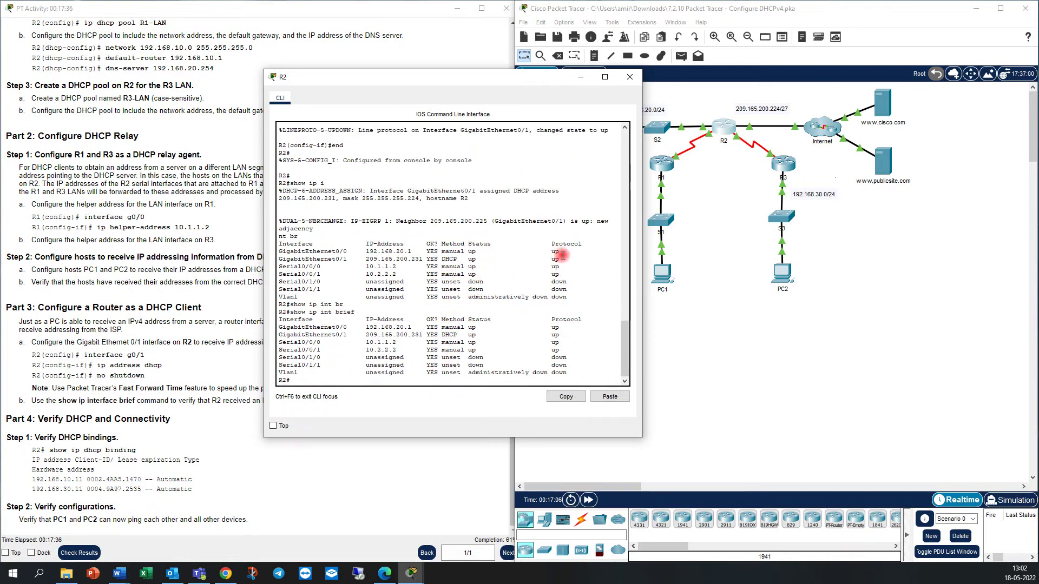
{"action": "left_click_drag", "start_coordinate": [563, 259], "coordinate": [306, 257]}
{"action": "left_click", "coordinate": [278, 262]}
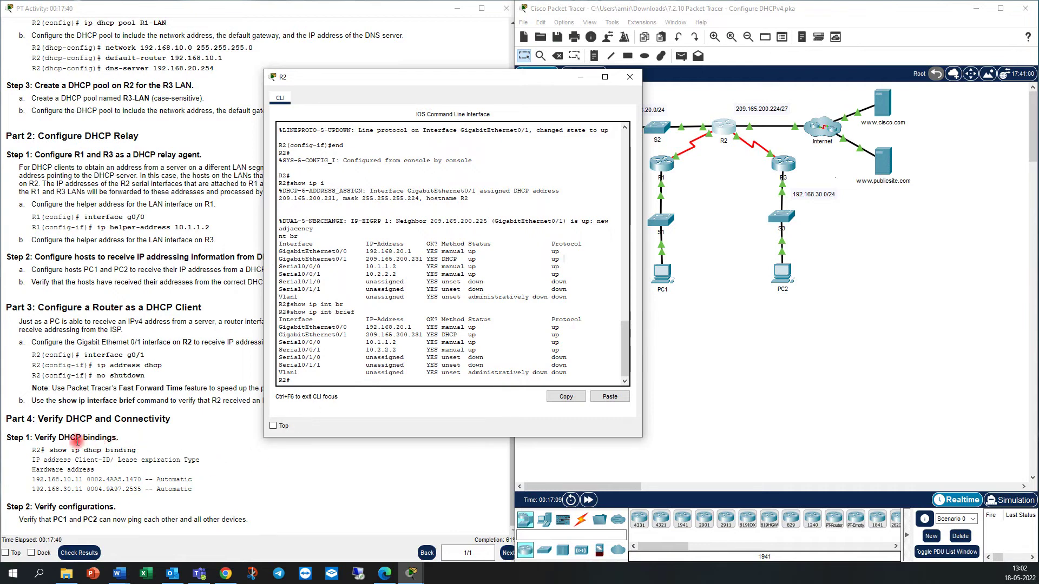
Step: Read Part 4 Step 1, run show ip dhcp binding on R2 and examine the leased addresses
{"action": "left_click", "coordinate": [49, 437]}
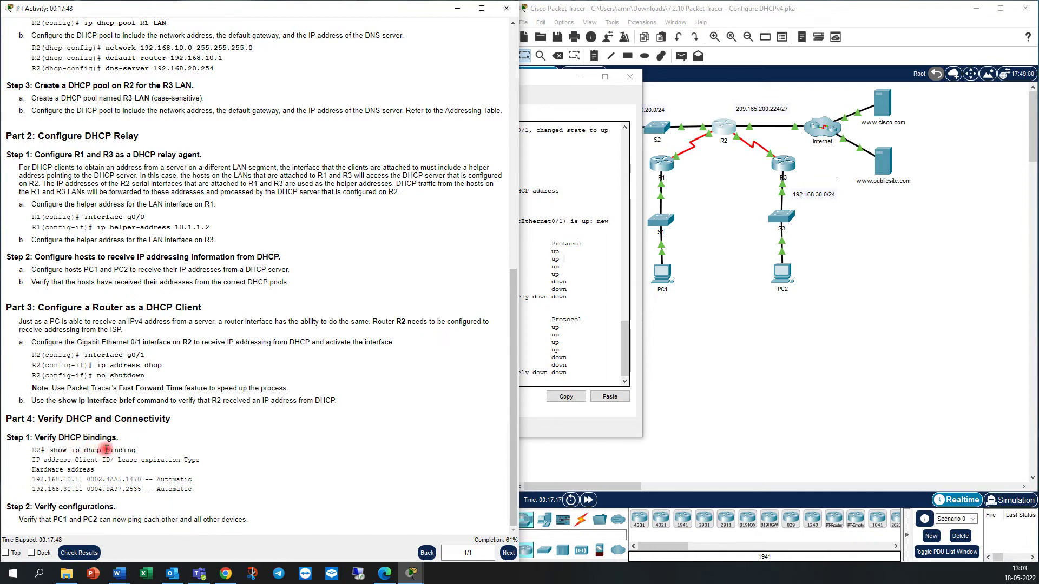
{"action": "left_click", "coordinate": [580, 374]}
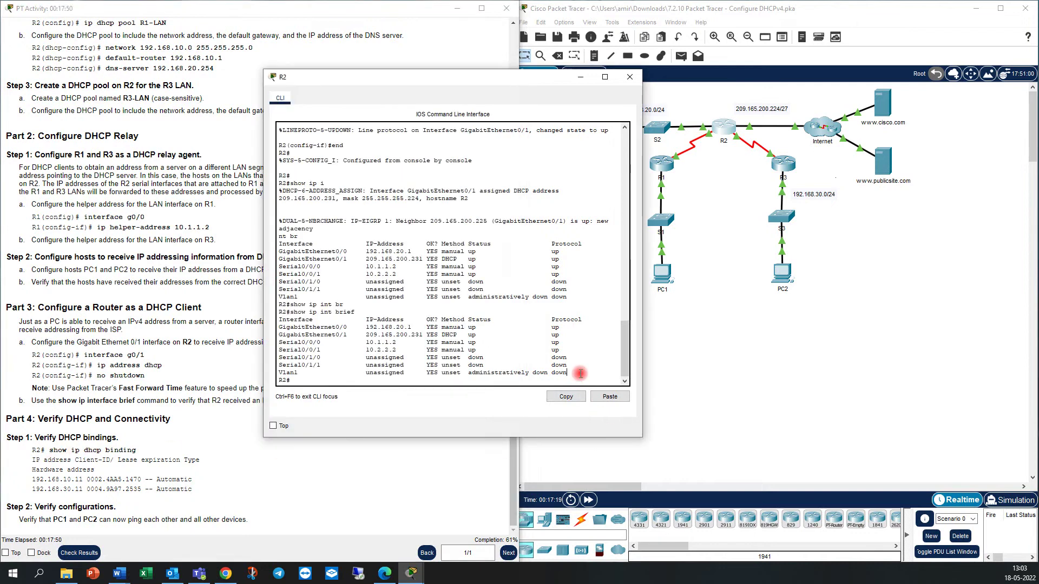
{"action": "key", "text": "Return"}
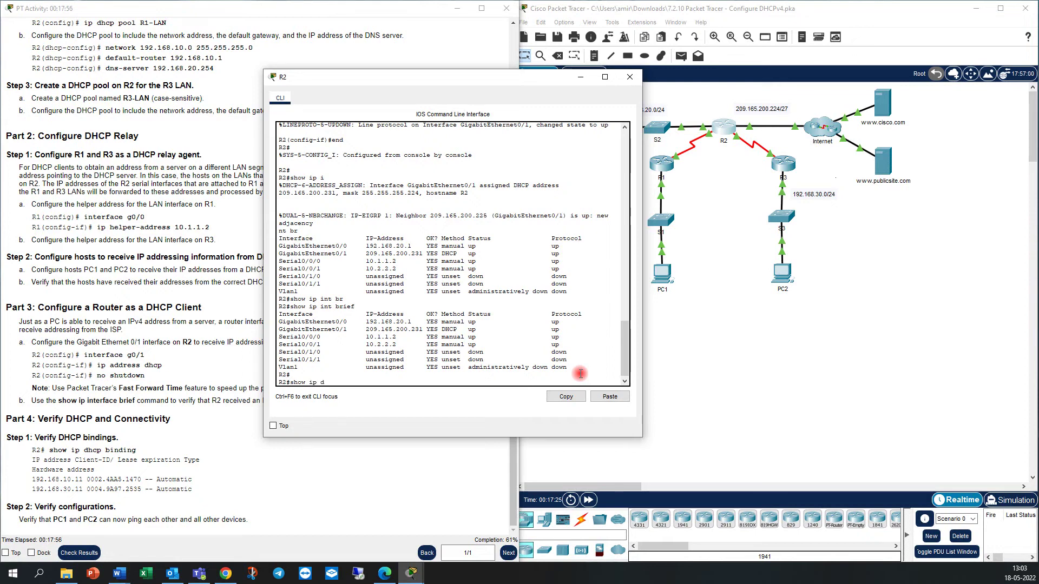
{"action": "key", "text": "Tab"}
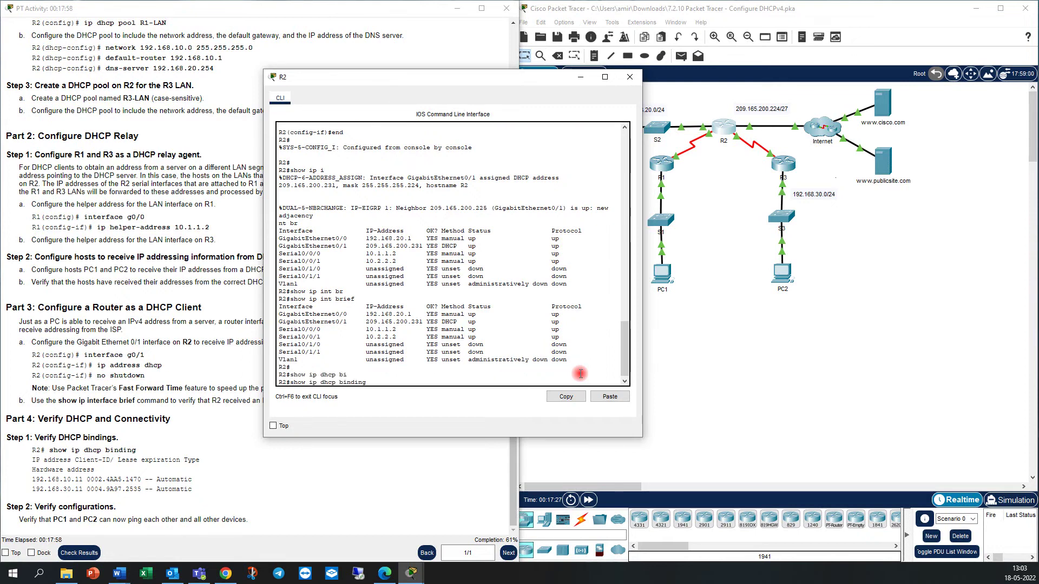
{"action": "key", "text": "Return"}
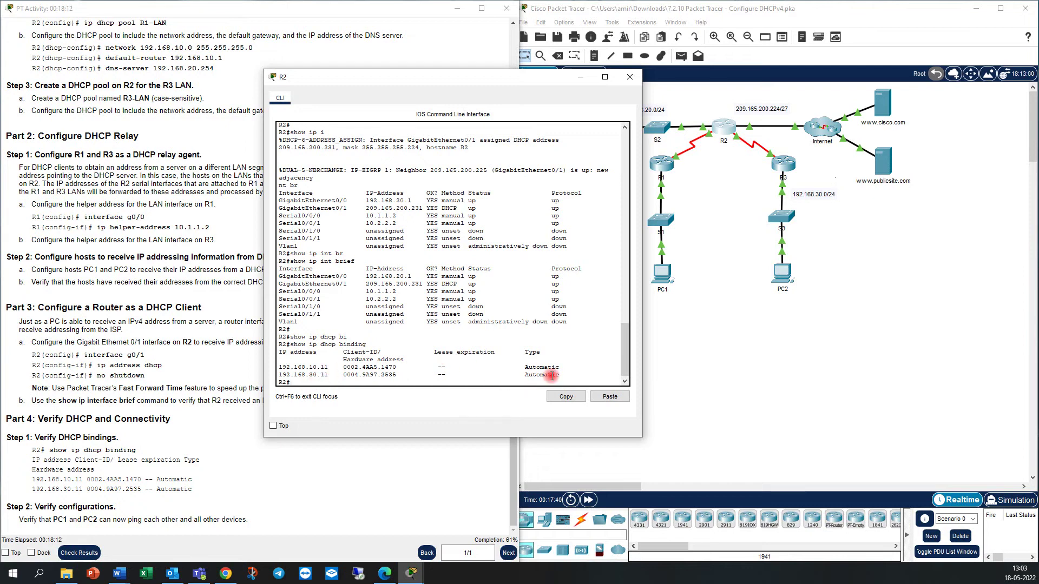
{"action": "left_click_drag", "start_coordinate": [574, 375], "coordinate": [270, 368]}
{"action": "left_click", "coordinate": [295, 374]}
{"action": "left_click_drag", "start_coordinate": [463, 93], "coordinate": [413, 99]}
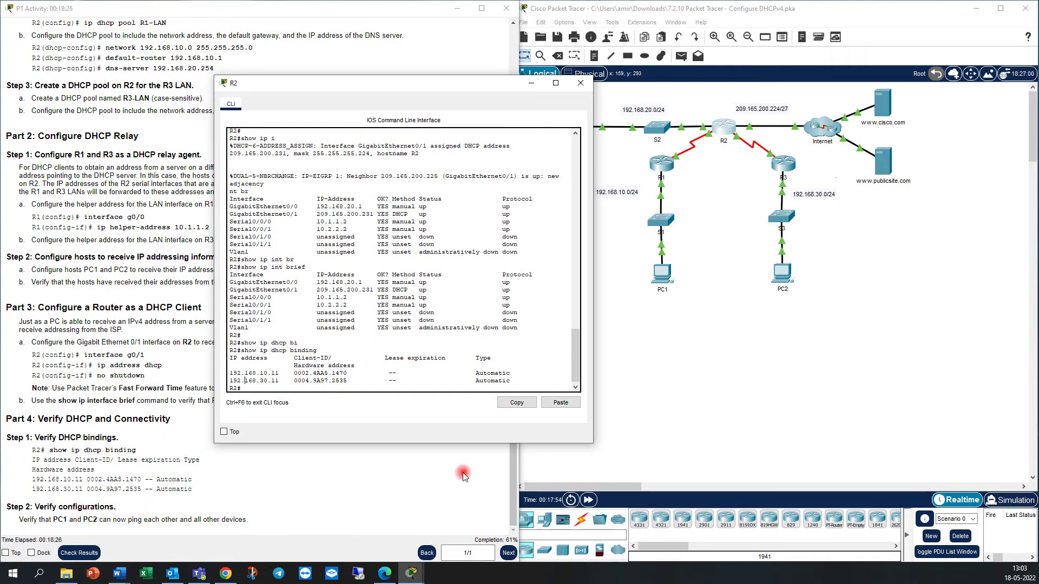
Step: Check PC2's DHCP-assigned IPv4 address in its IP configuration, closing the device window when finished
{"action": "left_click", "coordinate": [609, 227]}
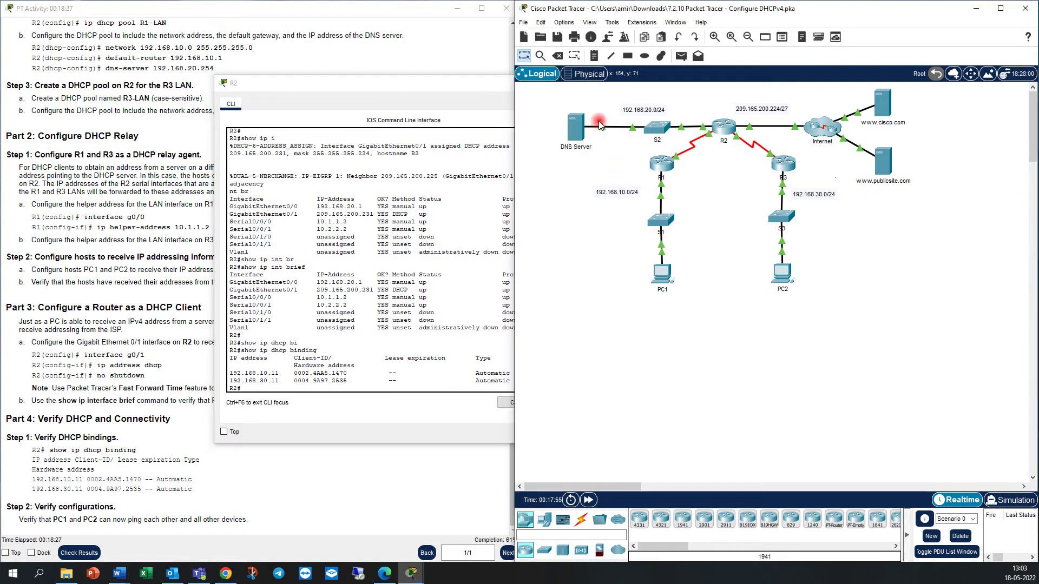
{"action": "left_click", "coordinate": [785, 272]}
{"action": "left_click", "coordinate": [381, 158]}
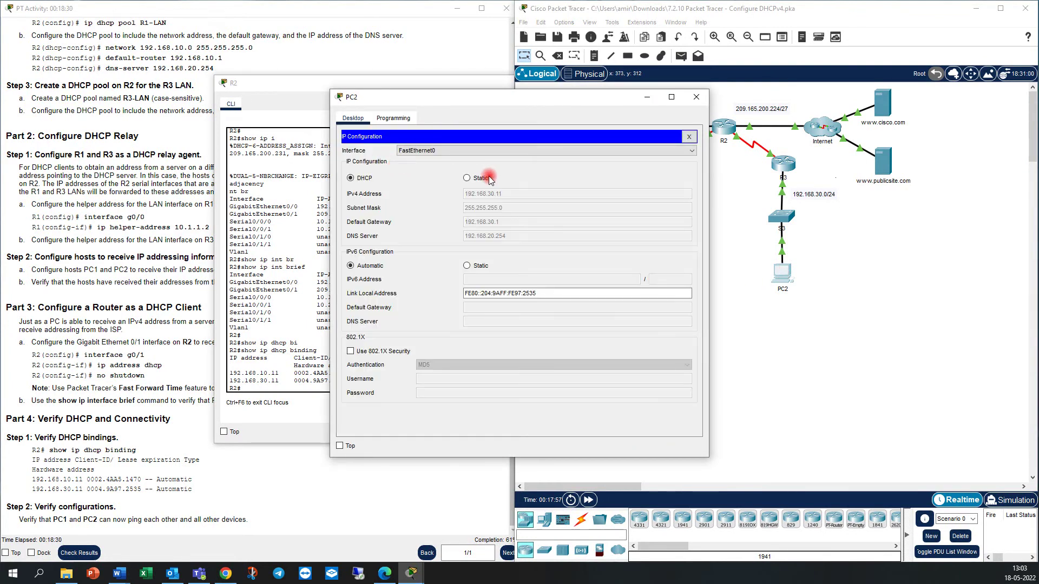
{"action": "left_click", "coordinate": [696, 97]}
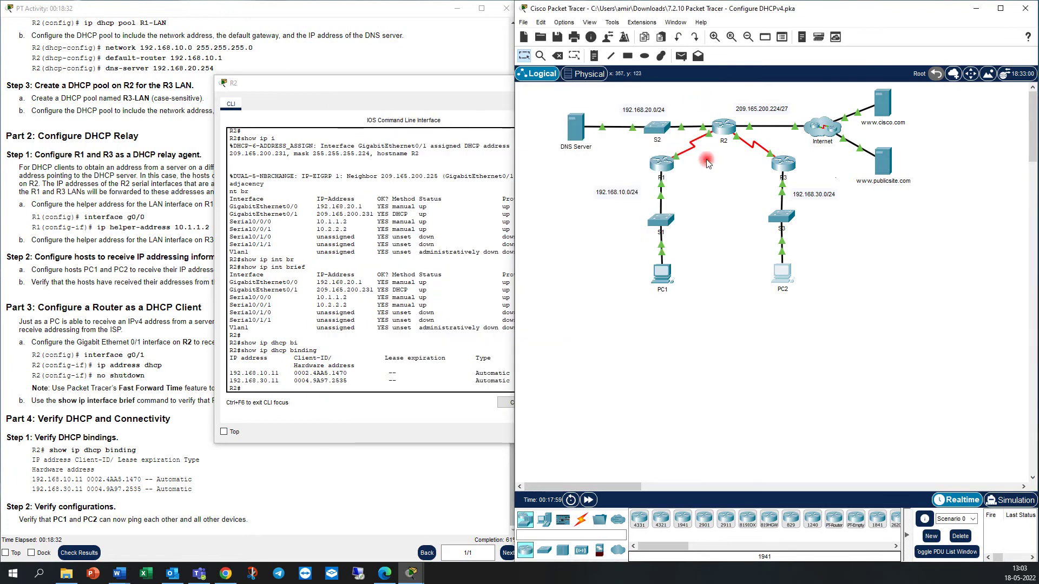
Step: Ping PC2 at 192.168.30.11 from PC1's command prompt to test connectivity between the two LANs
{"action": "left_click", "coordinate": [671, 265]}
{"action": "left_click", "coordinate": [607, 171]}
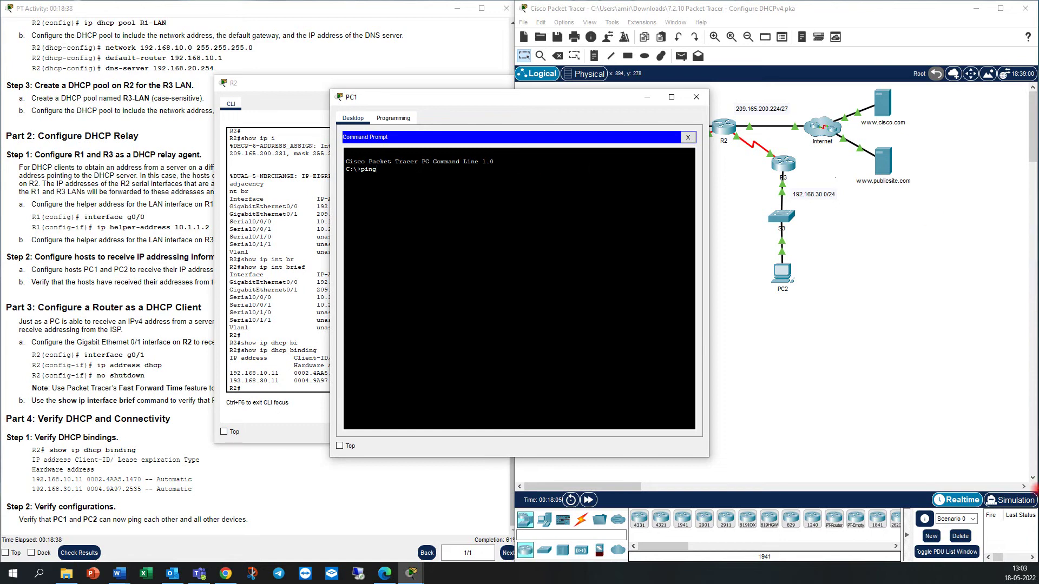
{"action": "left_click", "coordinate": [1037, 575]}
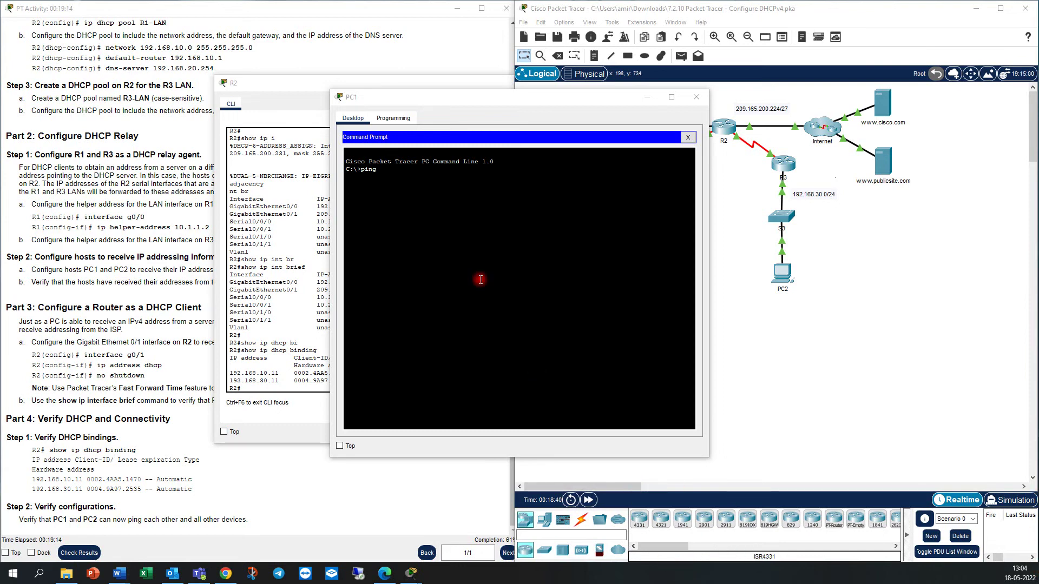
{"action": "left_click", "coordinate": [421, 172]}
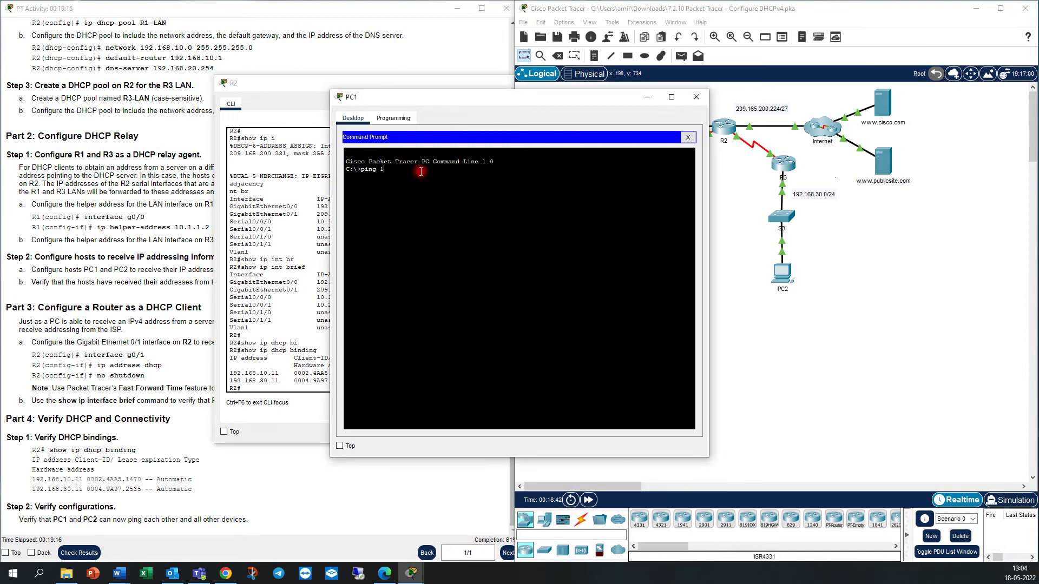
{"action": "type", "text": "192.168.30.11"}
{"action": "key", "text": "Return"}
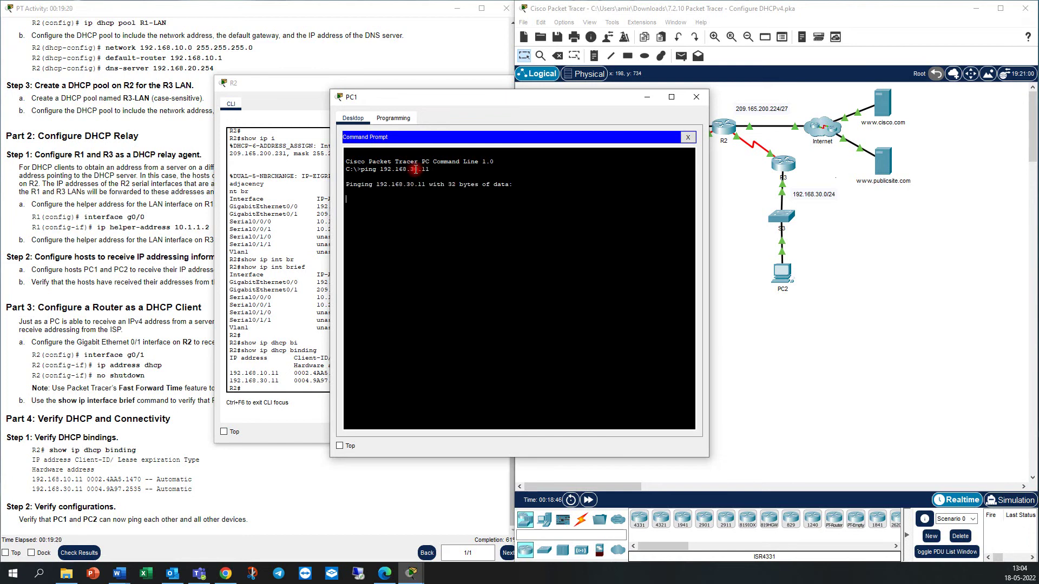
{"action": "left_click_drag", "start_coordinate": [501, 104], "coordinate": [298, 124]}
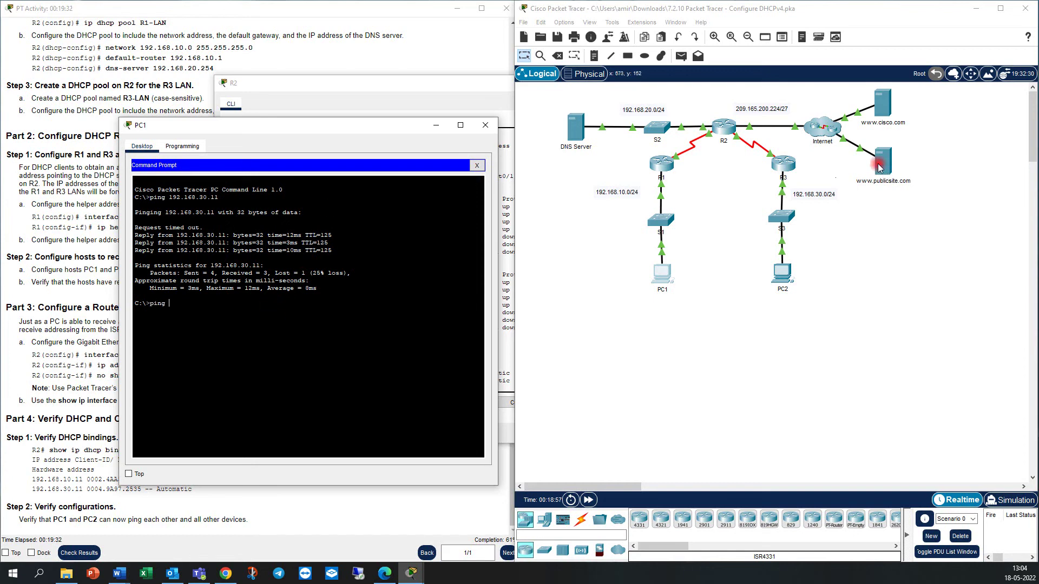
{"action": "left_click", "coordinate": [882, 163]}
{"action": "left_click", "coordinate": [391, 174]}
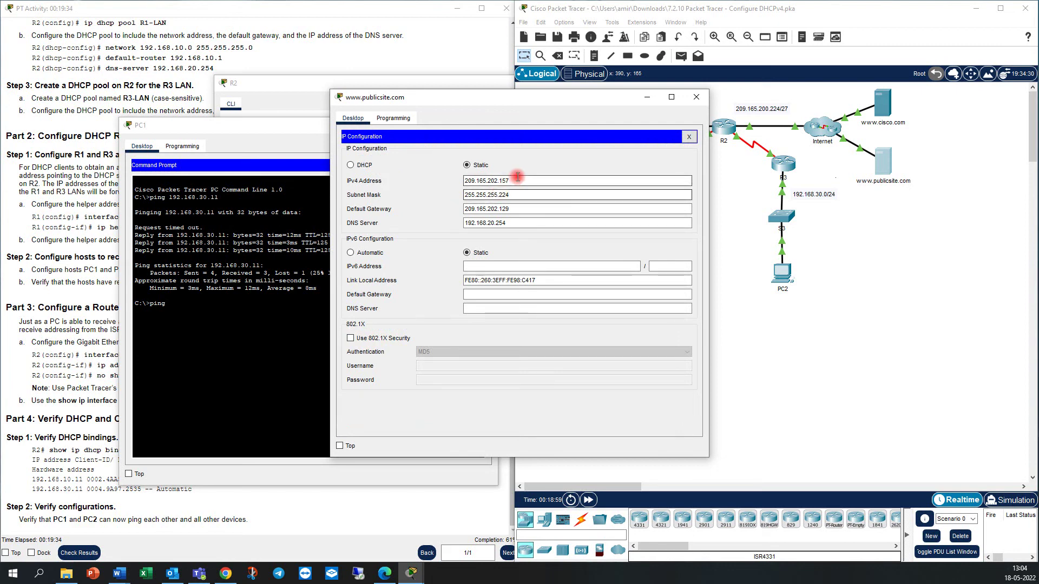
{"action": "left_click_drag", "start_coordinate": [514, 181], "coordinate": [452, 183]}
{"action": "key", "text": "ctrl+c"}
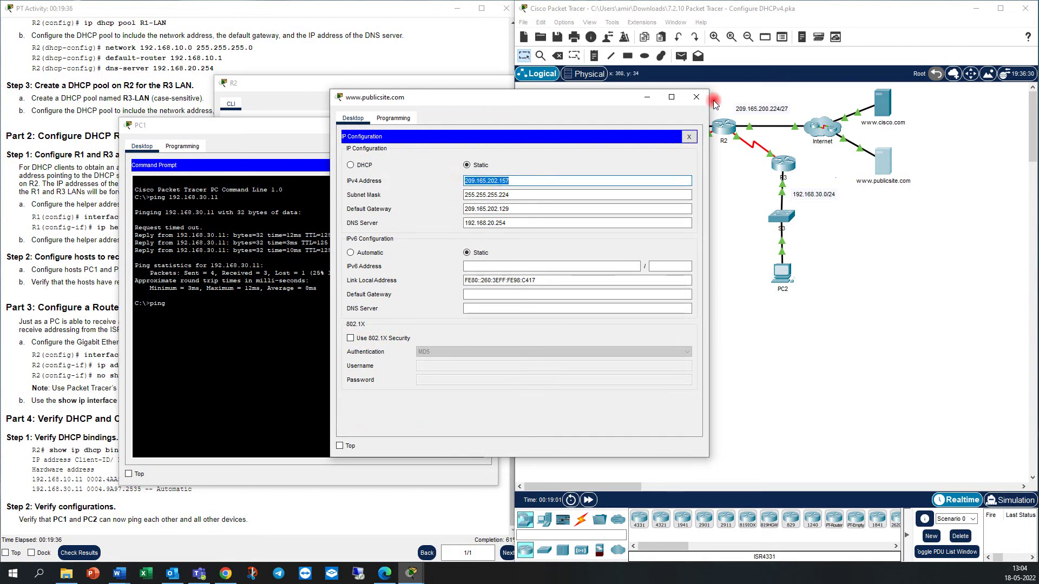
{"action": "left_click", "coordinate": [697, 96]}
Step: Ping the public server at 209.165.202.157 from PC1's command prompt using the copied address
{"action": "left_click", "coordinate": [303, 308]}
{"action": "key", "text": "Return"}
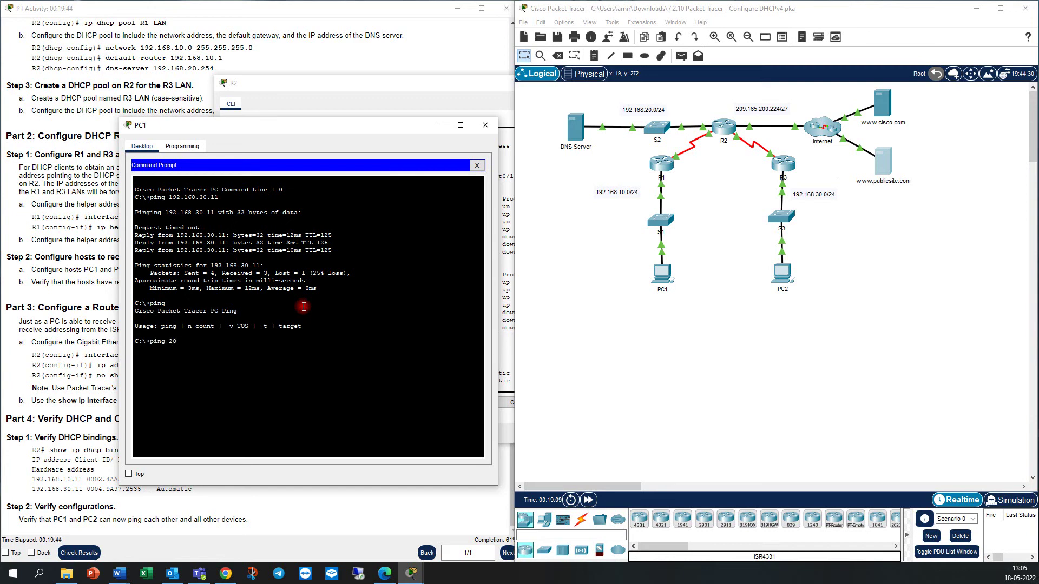
{"action": "type", "text": "ping 20"}
{"action": "key", "text": "BackSpace"}
{"action": "key", "text": "BackSpace"}
{"action": "key", "text": "BackSpace"}
{"action": "right_click", "coordinate": [290, 353]}
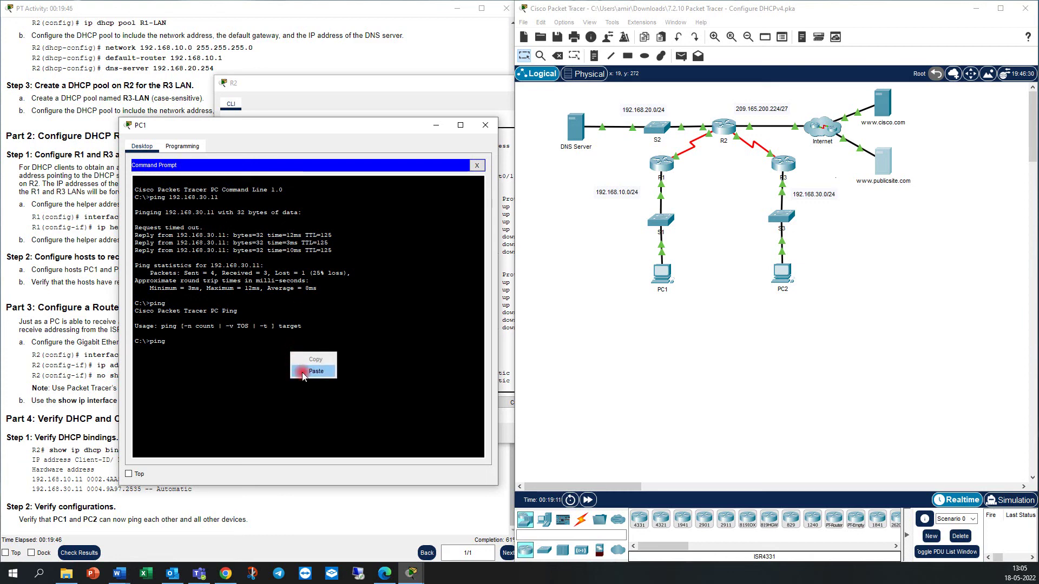
{"action": "left_click", "coordinate": [303, 374]}
{"action": "key", "text": "Return"}
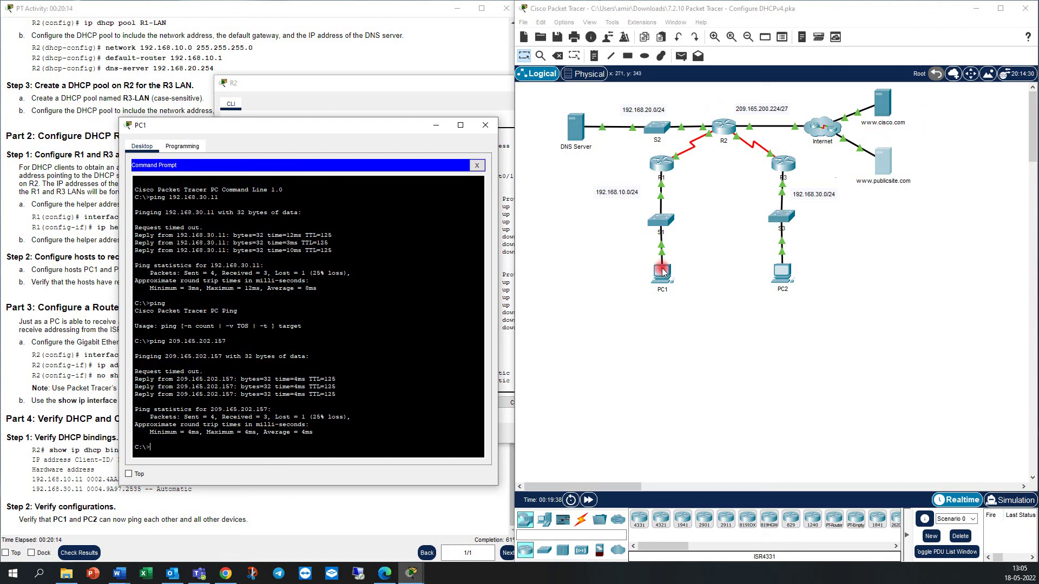
Step: Close the PC1 and R2 device windows to return to the full topology and instructions
{"action": "left_click", "coordinate": [485, 125]}
{"action": "left_click", "coordinate": [471, 125]}
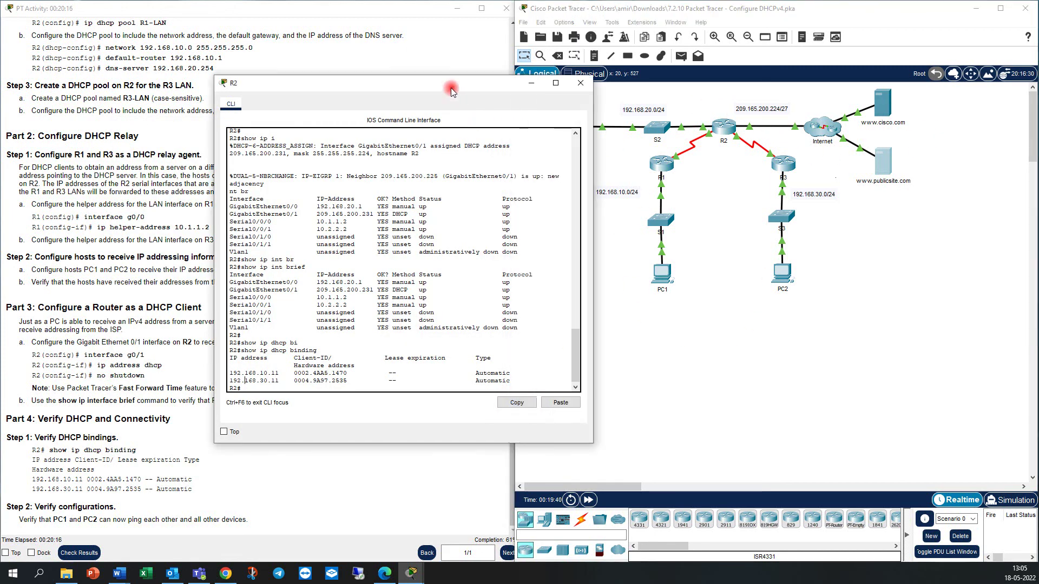
{"action": "left_click", "coordinate": [578, 85]}
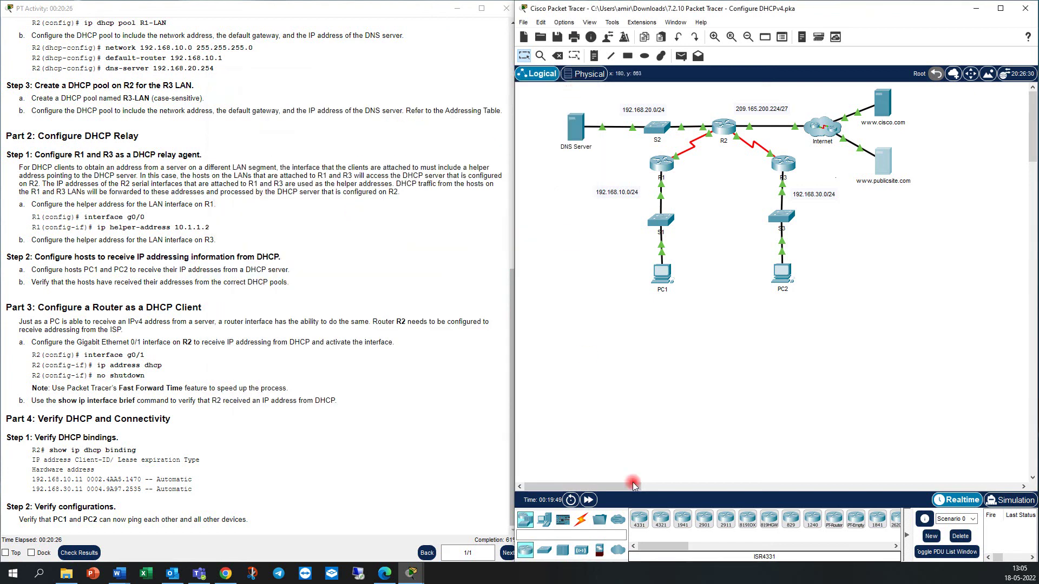